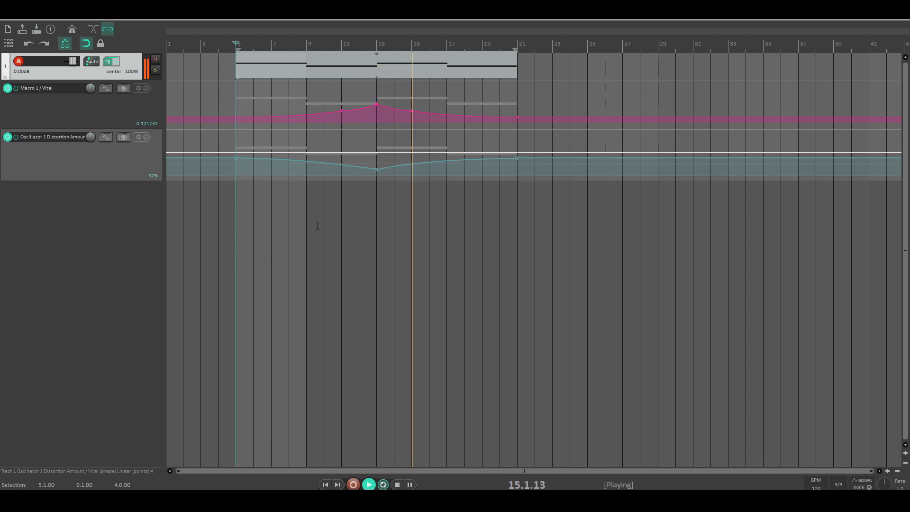
Step: Stop playback, duplicate the first track together with its Vital envelopes, and mute the original track
{"action": "key", "text": "space"}
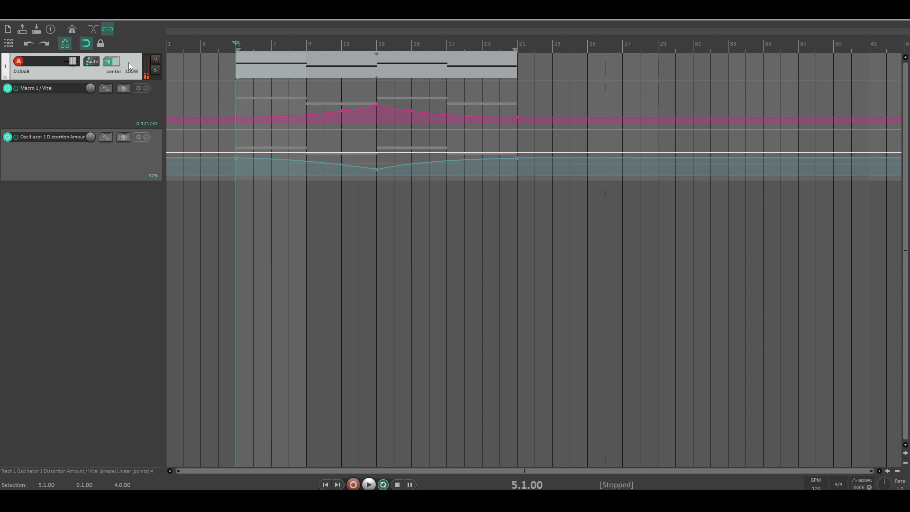
{"action": "key", "text": "ctrl+shift+d"}
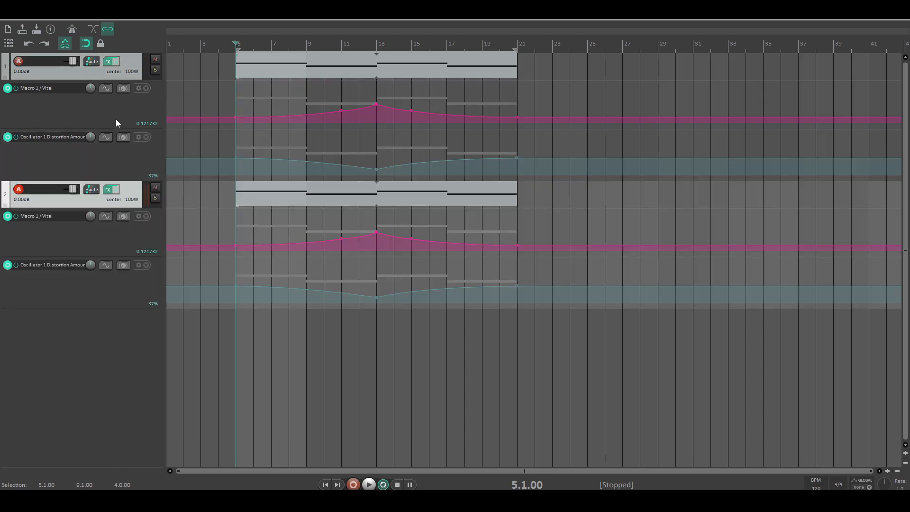
{"action": "left_click", "coordinate": [154, 60]}
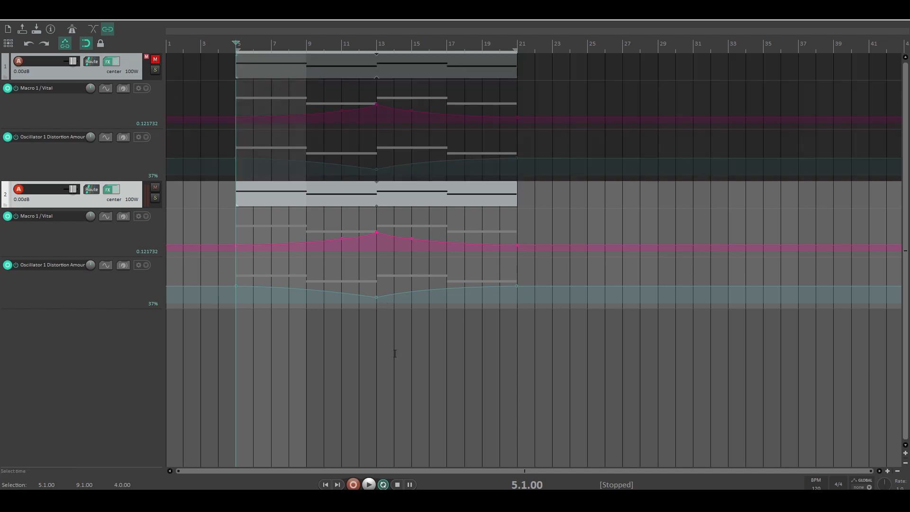
Step: Play back the duplicated track to check its notes and automation
{"action": "key", "text": "space"}
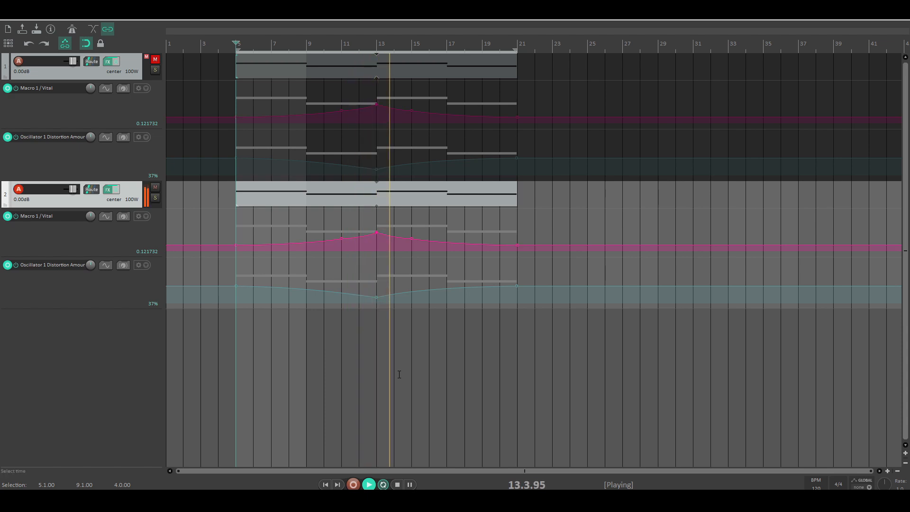
{"action": "key", "text": "space"}
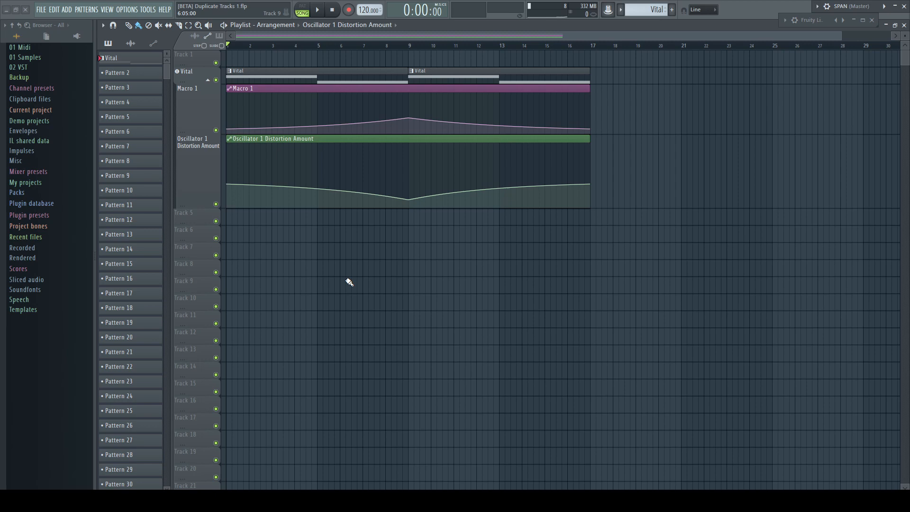
Step: Switch to FL Studio and play the Vital arrangement with its Macro 1 and Oscillator 1 Distortion Amount automation
{"action": "key", "text": "space"}
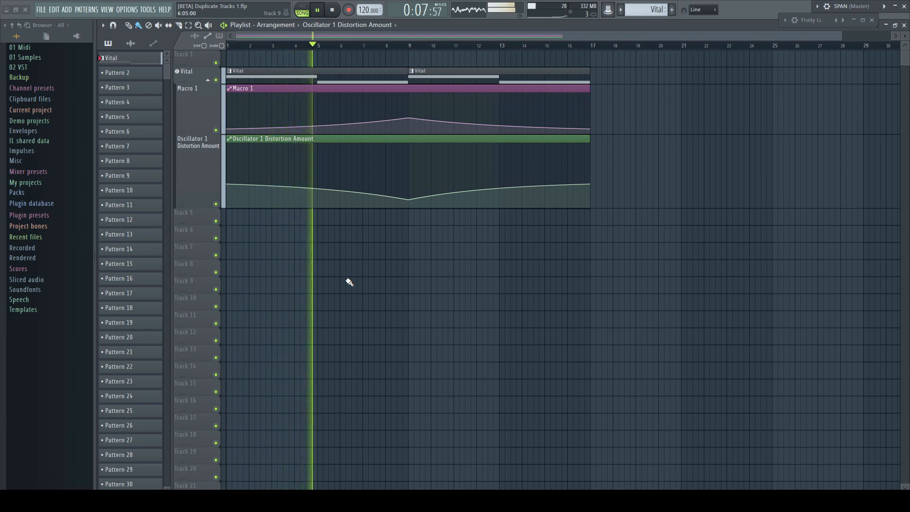
{"action": "key", "text": "space"}
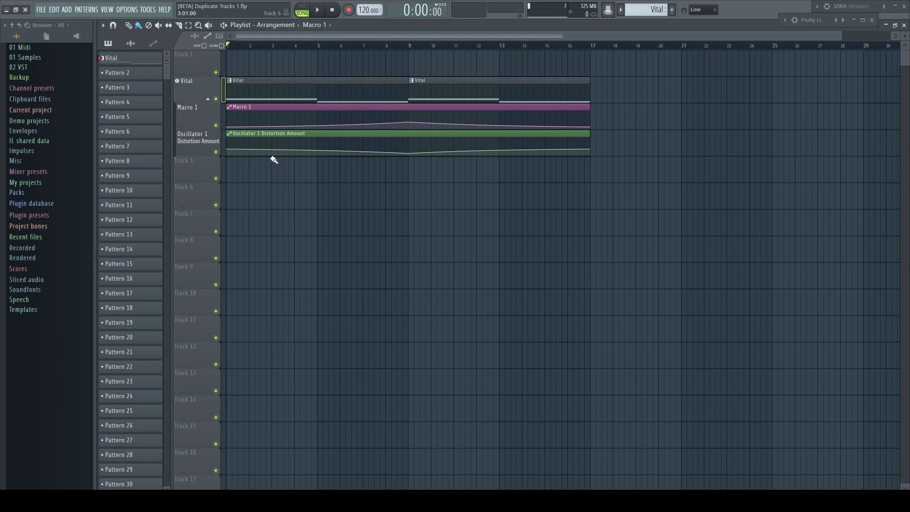
Step: Copy the Vital instrument with its Psy Synth 001 preset onto playlist track 6, and close both plugin windows
{"action": "left_click", "coordinate": [189, 84]}
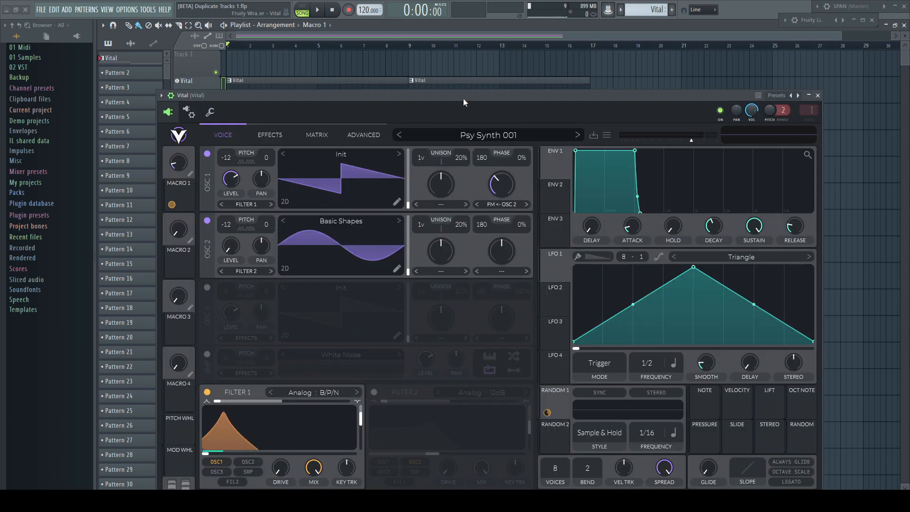
{"action": "left_click_drag", "start_coordinate": [463, 96], "coordinate": [645, 74]}
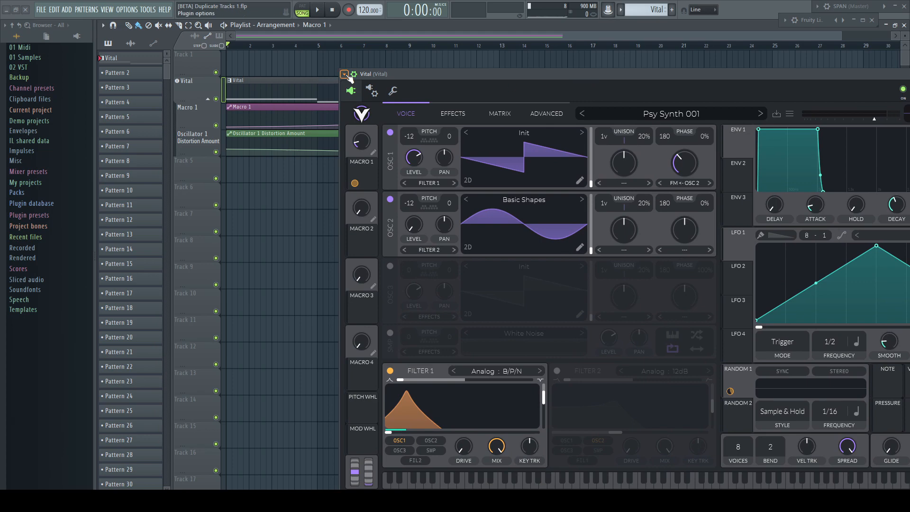
{"action": "left_click", "coordinate": [345, 75]}
{"action": "left_click_drag", "start_coordinate": [370, 120], "coordinate": [489, 303]}
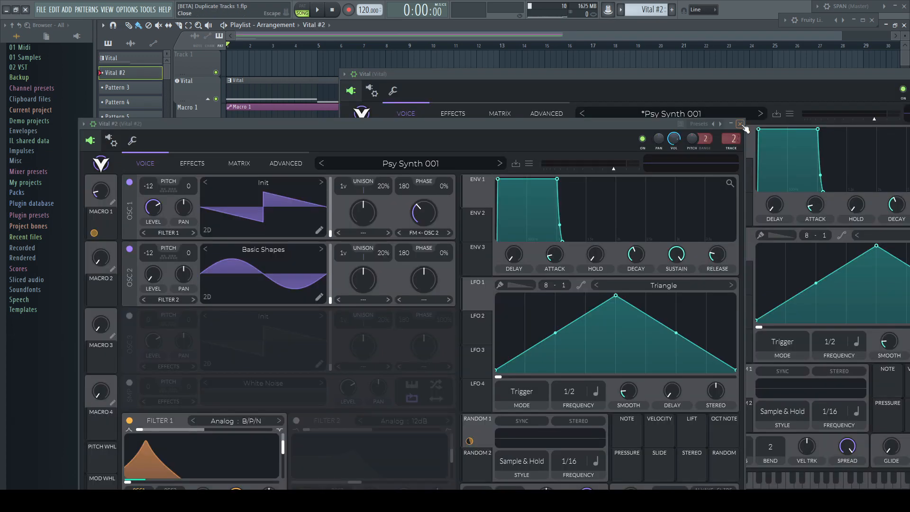
{"action": "left_click", "coordinate": [740, 124]}
{"action": "left_click", "coordinate": [904, 74]}
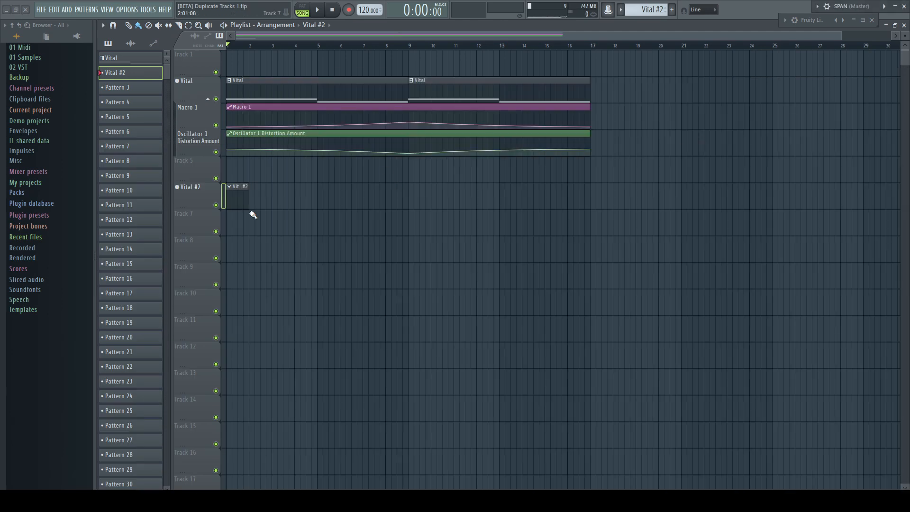
Step: Fill the Vital #2 track up to bar 17 with two eight-bar clips containing all notes copied from the Vital pattern
{"action": "left_click_drag", "start_coordinate": [248, 187], "coordinate": [409, 188]}
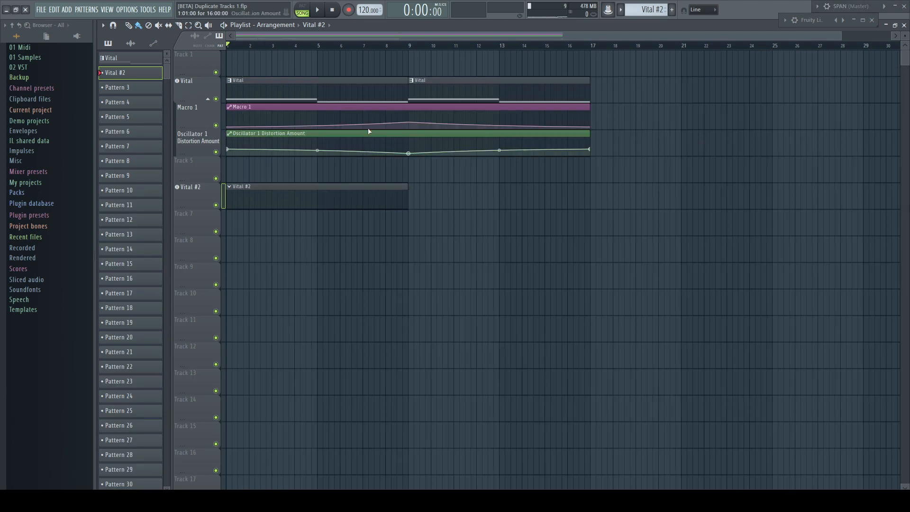
{"action": "left_click", "coordinate": [286, 83]}
{"action": "double_click", "coordinate": [287, 83]}
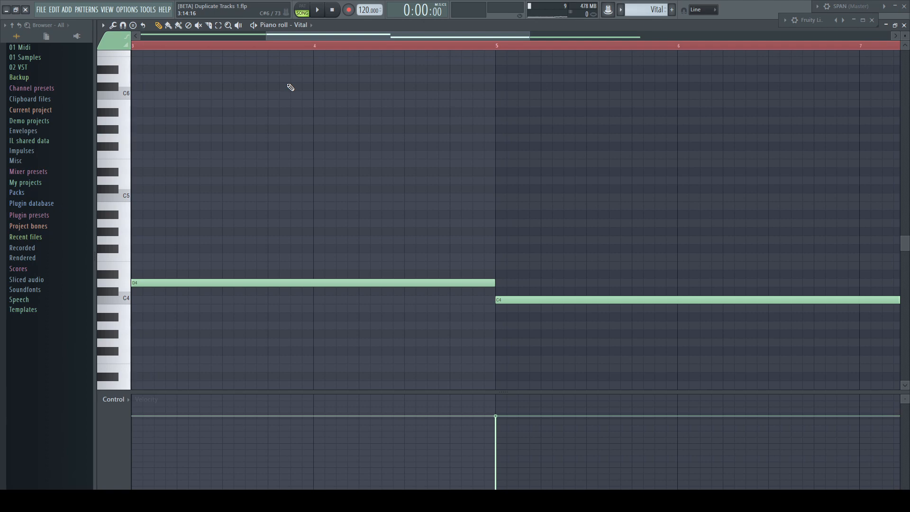
{"action": "key", "text": "ctrl+a"}
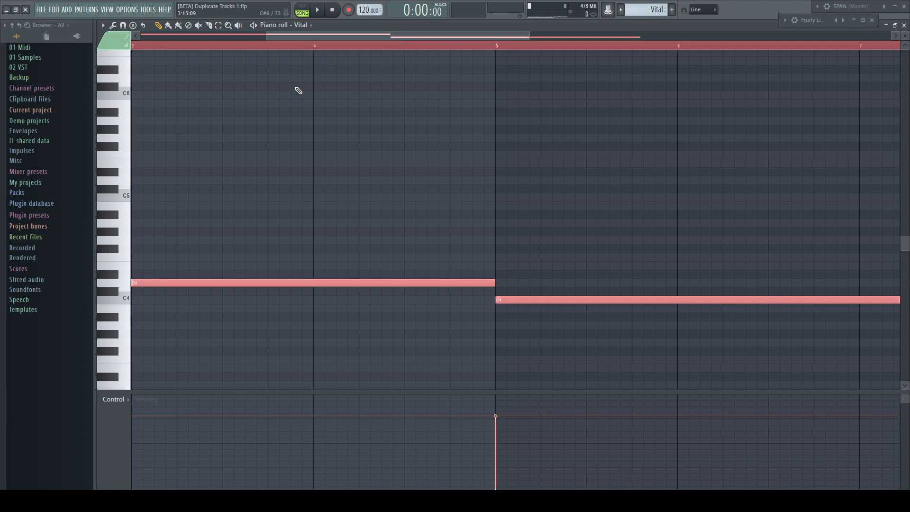
{"action": "left_click", "coordinate": [904, 25]}
{"action": "double_click", "coordinate": [294, 199]}
{"action": "key", "text": "ctrl+v"}
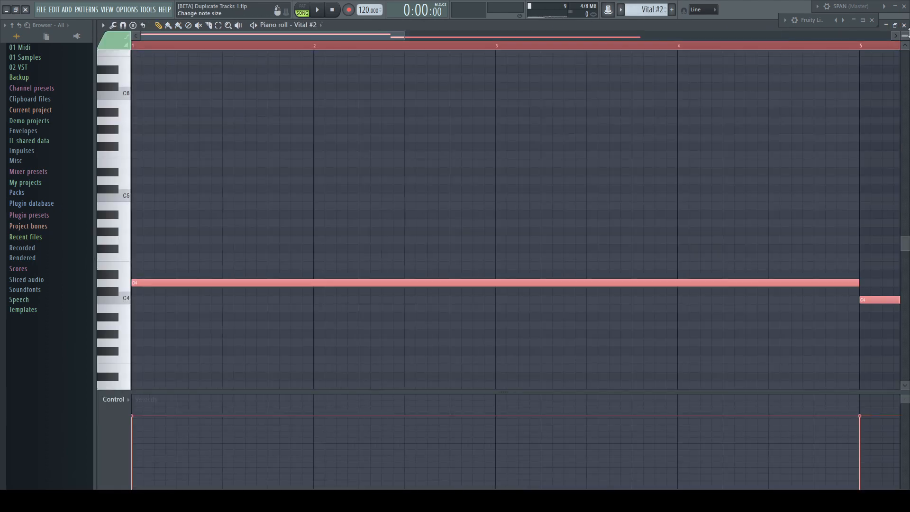
{"action": "key", "text": "Escape"}
{"action": "left_click", "coordinate": [410, 196]}
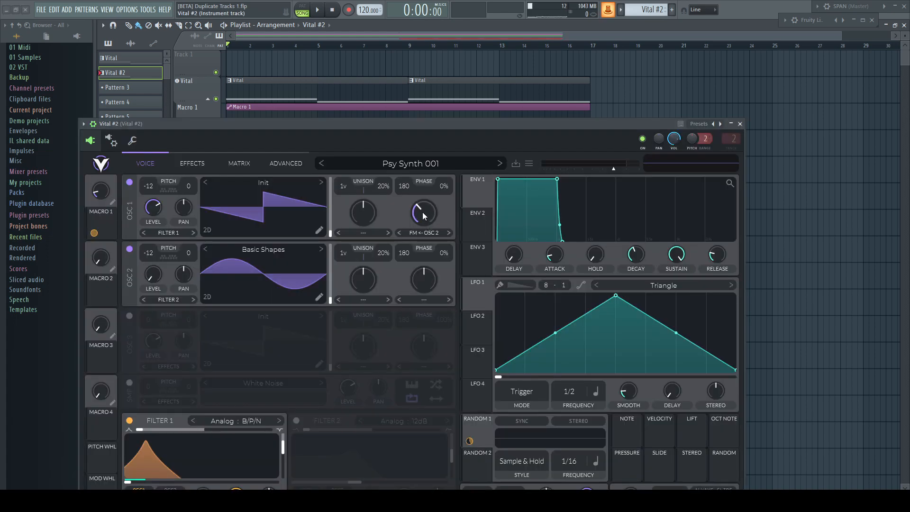
Step: Create automation clips for Macro 1 and Oscillator 1 Distortion Amount of Vital #2 using multilink
{"action": "left_click", "coordinate": [104, 196]}
{"action": "left_click", "coordinate": [740, 124]}
{"action": "left_click", "coordinate": [607, 9]}
{"action": "left_click", "coordinate": [640, 60]}
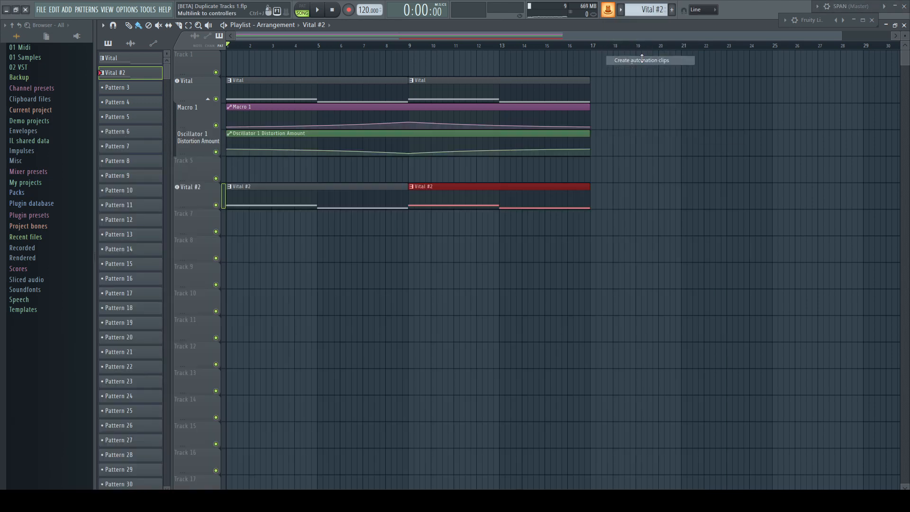
Step: Copy the Macro 1 automation state from the original clip and paste it into the Macro 1 #2 clip
{"action": "double_click", "coordinate": [246, 108]}
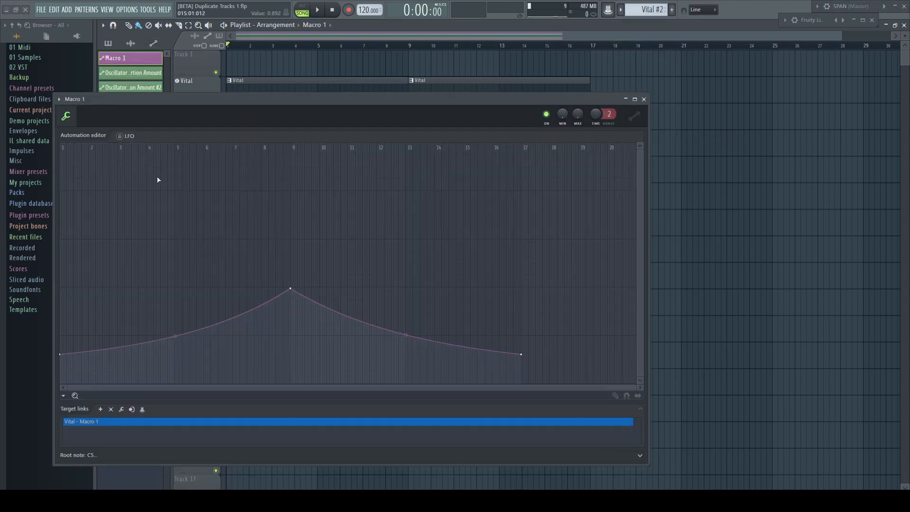
{"action": "left_click", "coordinate": [63, 395]}
{"action": "left_click", "coordinate": [90, 380]}
{"action": "left_click", "coordinate": [644, 99]}
{"action": "double_click", "coordinate": [290, 241]}
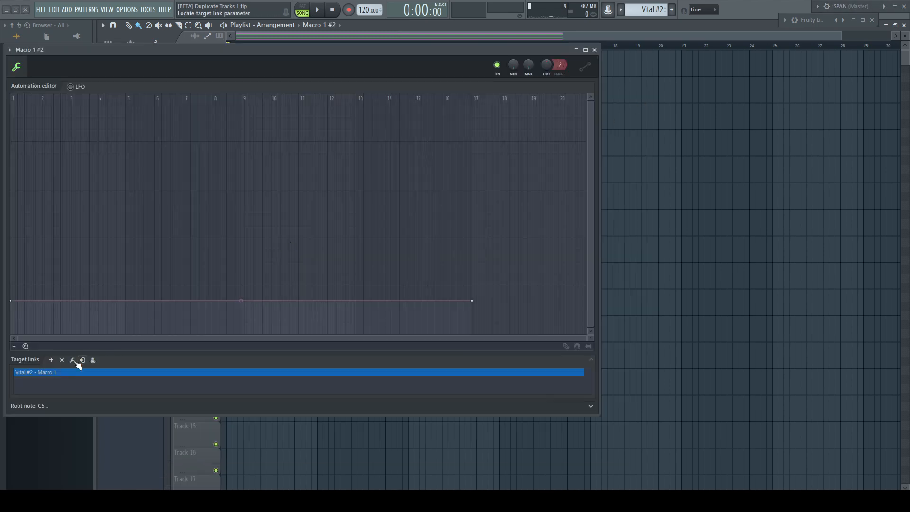
{"action": "left_click", "coordinate": [14, 347]}
{"action": "left_click", "coordinate": [46, 391]}
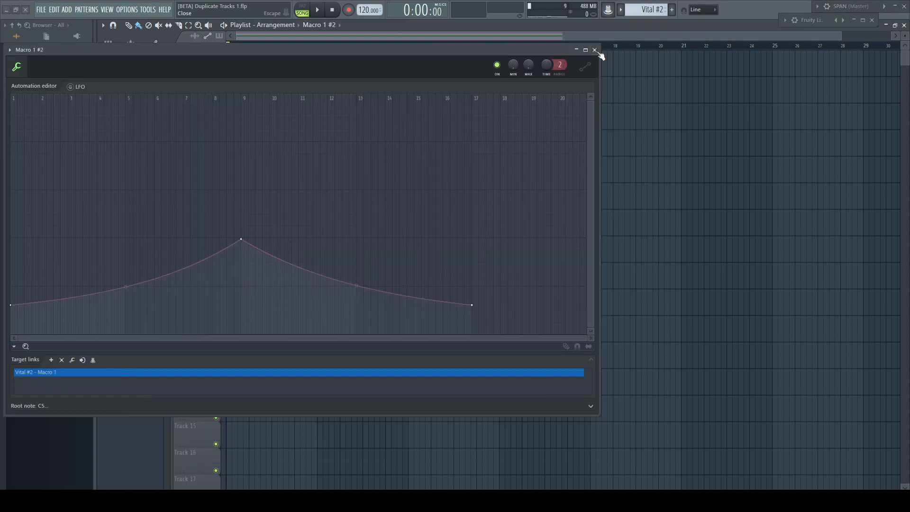
{"action": "left_click", "coordinate": [595, 49]}
Step: Copy the Oscillator 1 Distortion Amount automation state and paste it into the Oscillator 1 Distortion Amount #2 clip
{"action": "double_click", "coordinate": [266, 134]}
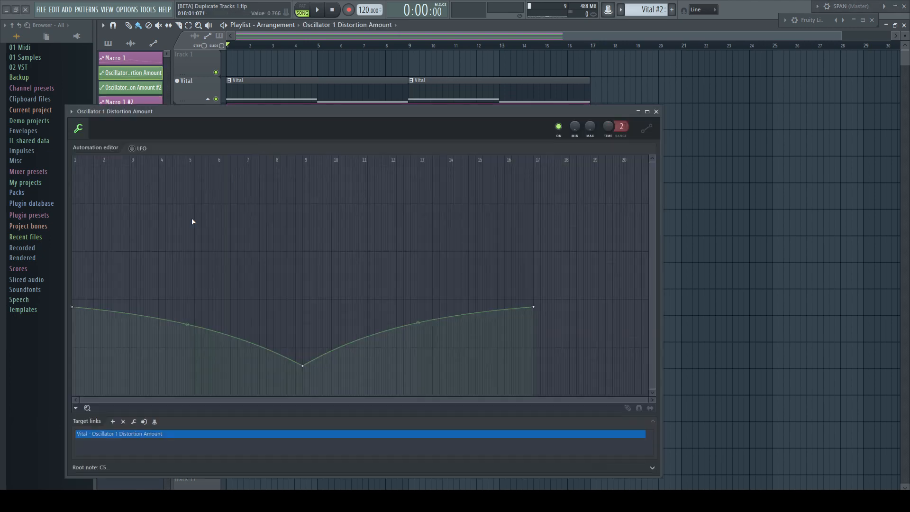
{"action": "left_click", "coordinate": [76, 408]}
{"action": "left_click", "coordinate": [104, 385]}
{"action": "left_click", "coordinate": [656, 112]}
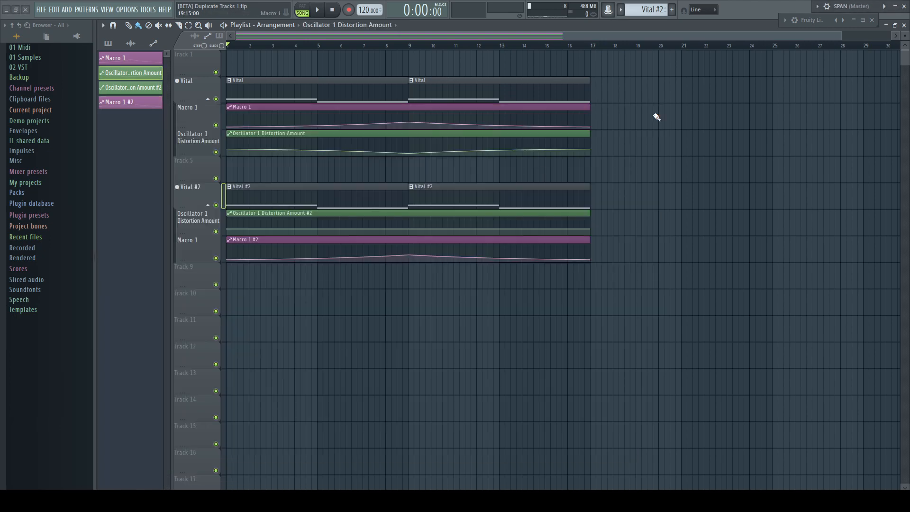
{"action": "double_click", "coordinate": [277, 213]}
{"action": "left_click", "coordinate": [101, 433]}
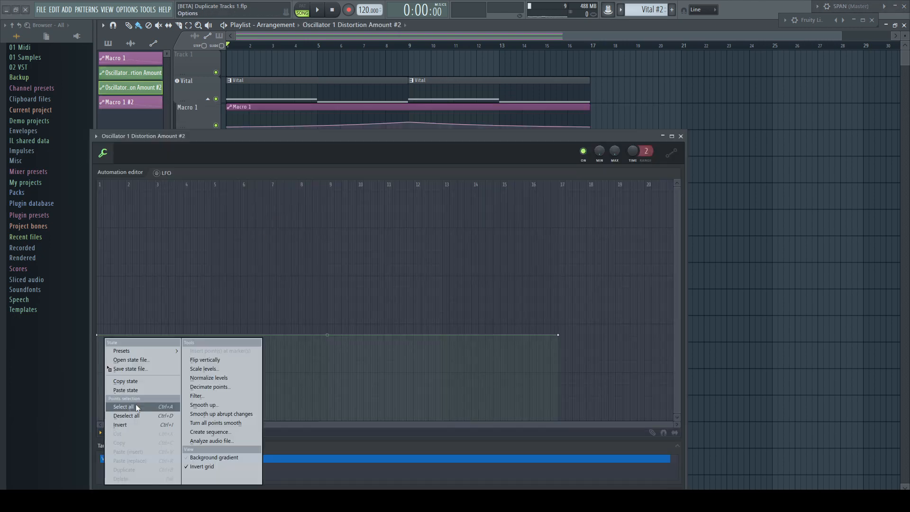
{"action": "left_click", "coordinate": [135, 404]}
{"action": "left_click", "coordinate": [681, 137]}
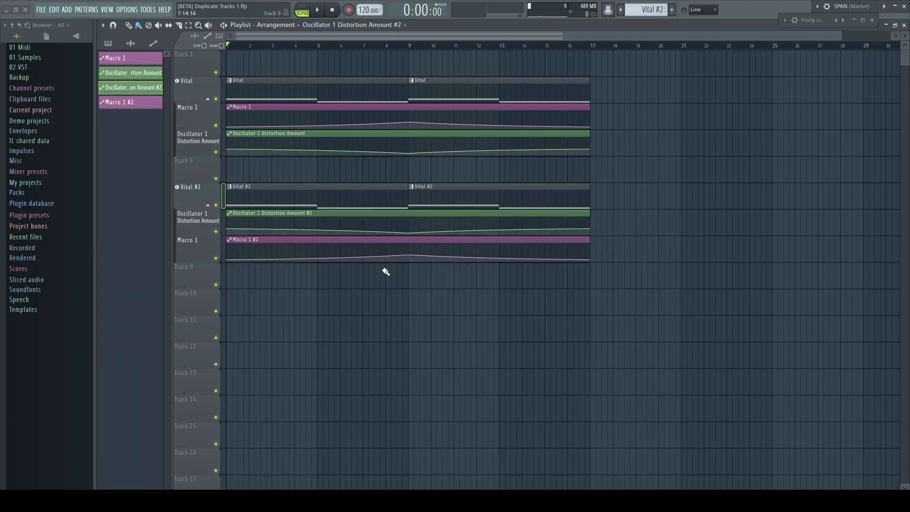
Step: Copy the Vital mixer track's state, including its Fruity Parametric EQ 2 and Fruity Limiter, onto mixer insert 2, and close the mixer
{"action": "key", "text": "F9"}
{"action": "right_click", "coordinate": [264, 294]}
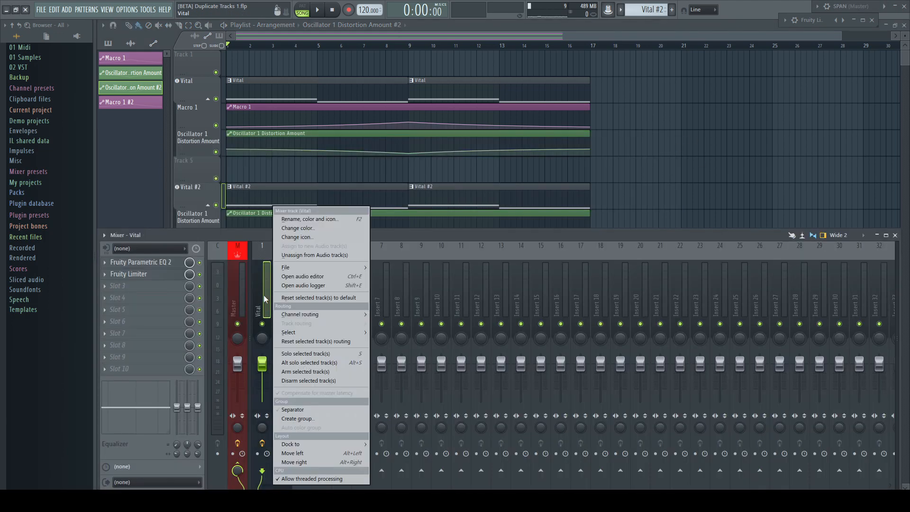
{"action": "mouse_move", "coordinate": [359, 268]}
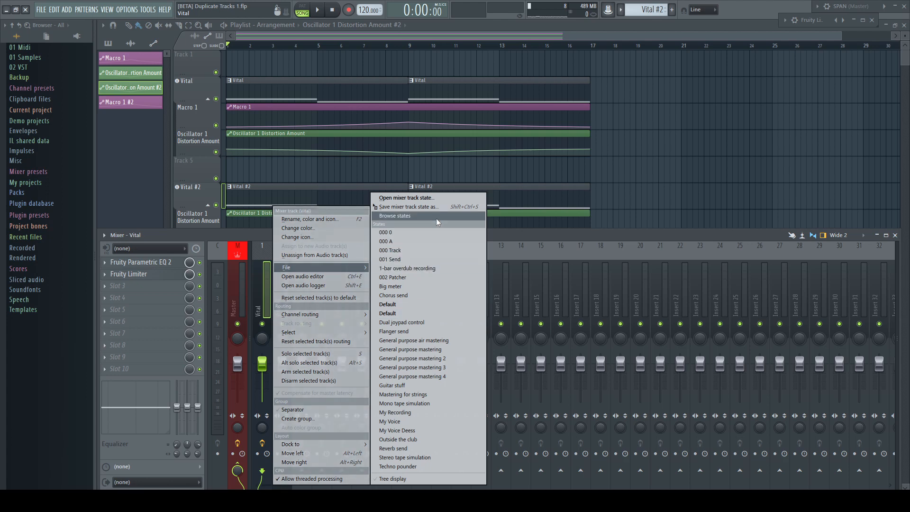
{"action": "left_click_drag", "start_coordinate": [427, 206], "coordinate": [283, 295]}
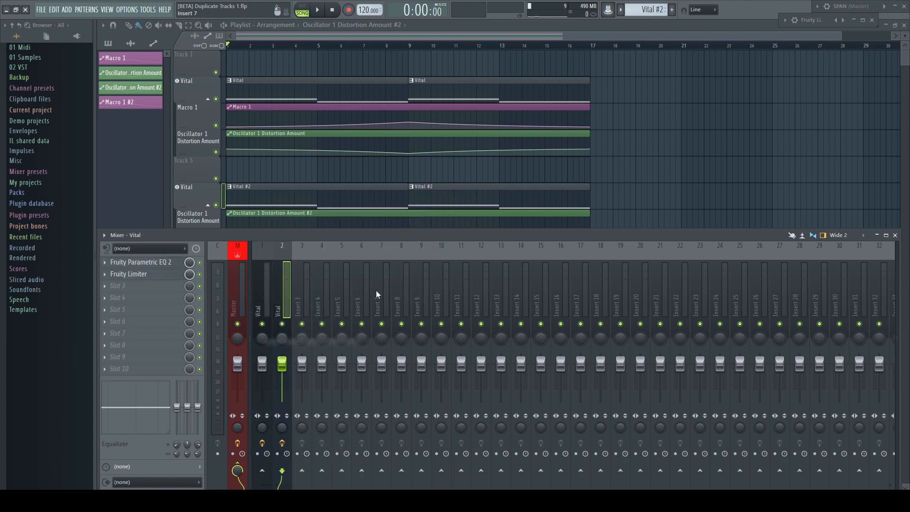
{"action": "left_click", "coordinate": [895, 236]}
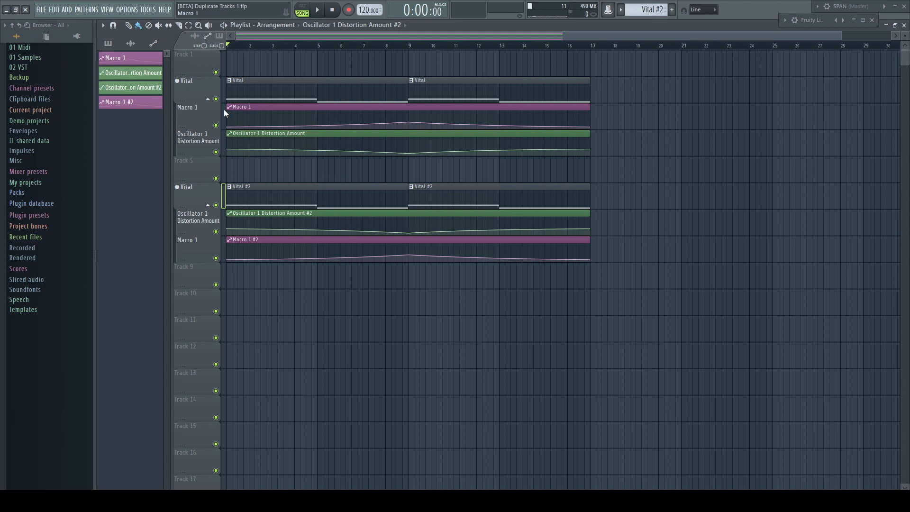
Step: Mute the original Vital playlist track and play back the manually duplicated one
{"action": "left_click", "coordinate": [216, 99]}
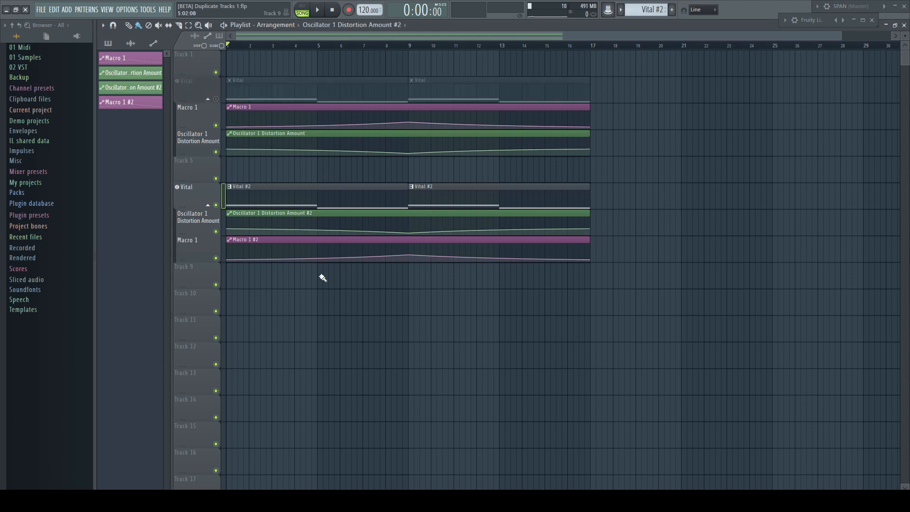
{"action": "key", "text": "space"}
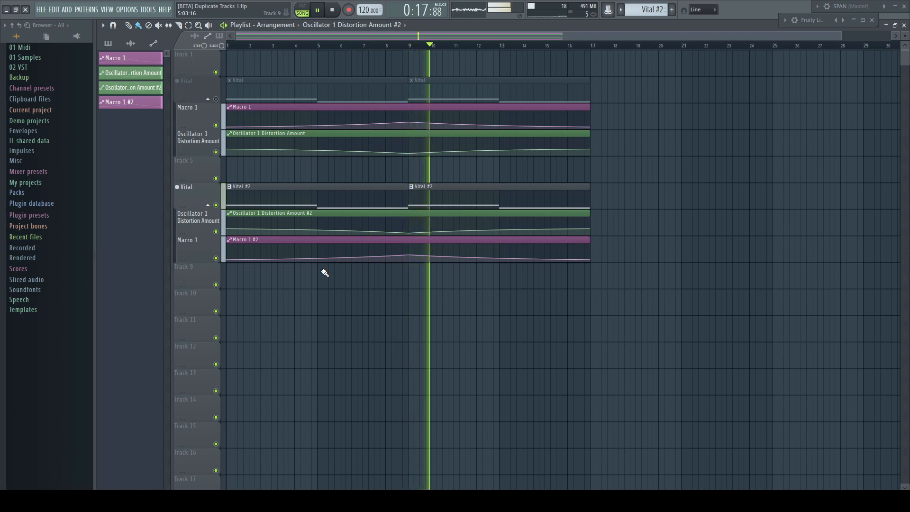
{"action": "key", "text": "space"}
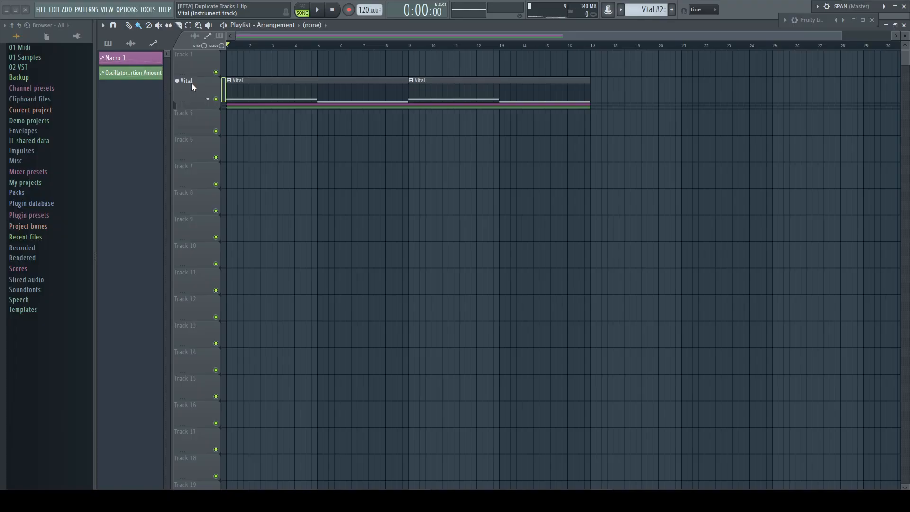
Step: Clone the Vital playlist track including patterns, audio clips, automations, effects and grouped tracks, and close the cloned plugin's window
{"action": "right_click", "coordinate": [192, 84]}
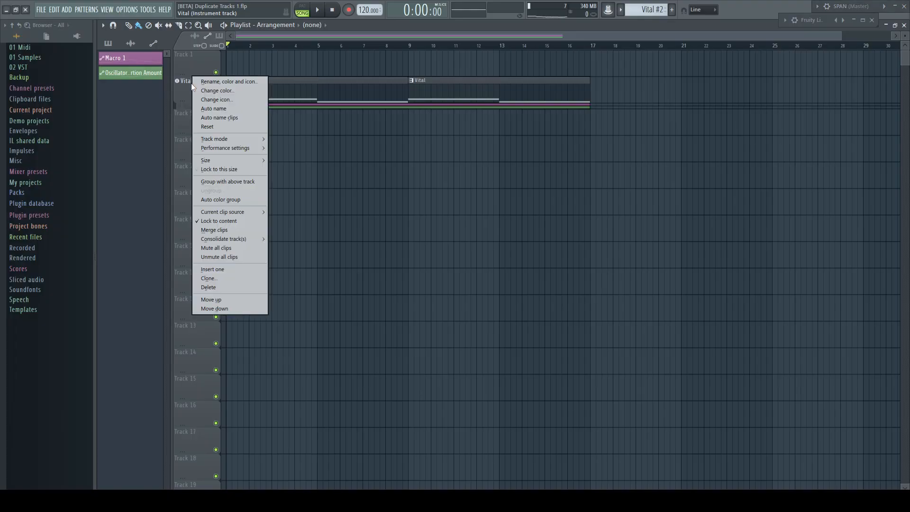
{"action": "left_click", "coordinate": [214, 280]}
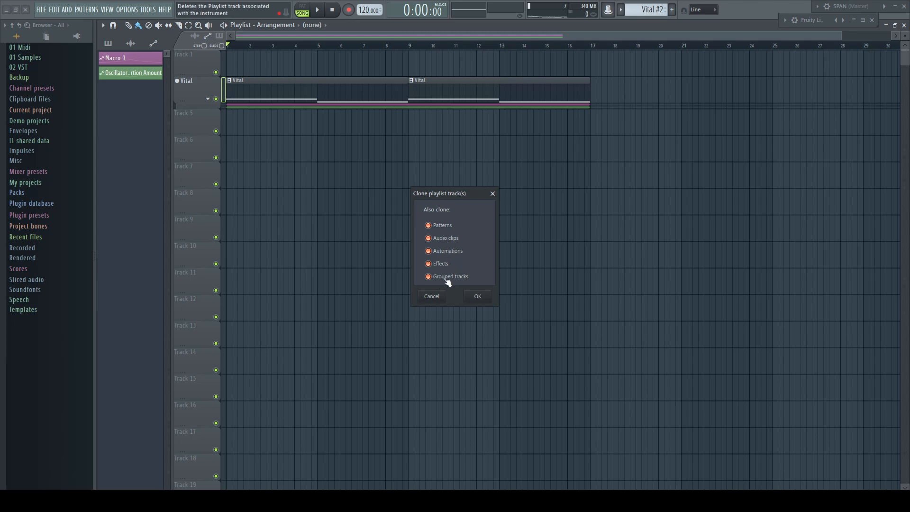
{"action": "left_click", "coordinate": [481, 297]}
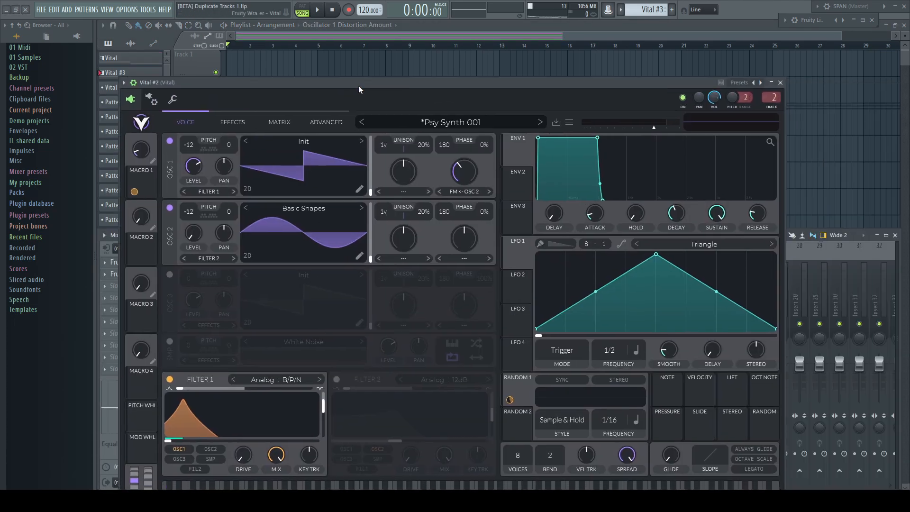
{"action": "left_click", "coordinate": [771, 86]}
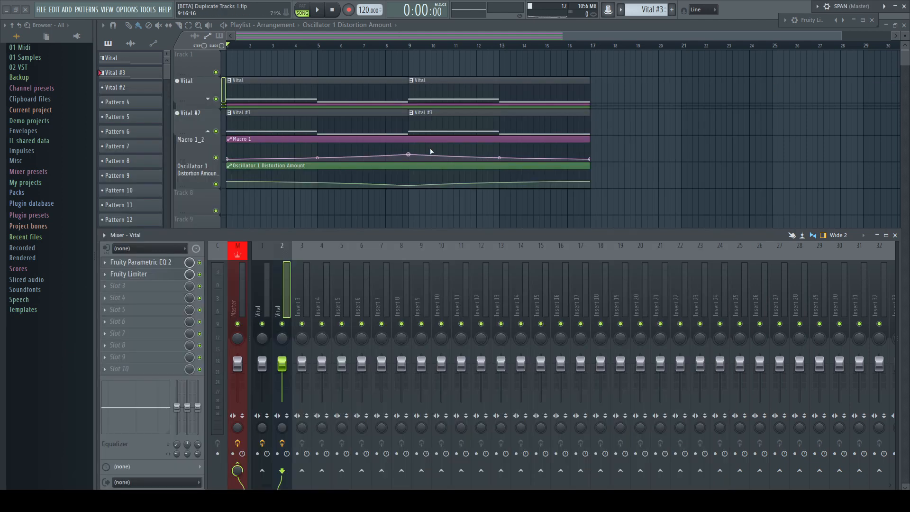
Step: Mute the original Vital playlist track, play back the cloned Vital #2 track, and unmute the original
{"action": "left_click", "coordinate": [216, 99]}
{"action": "key", "text": "F9"}
{"action": "key", "text": "space"}
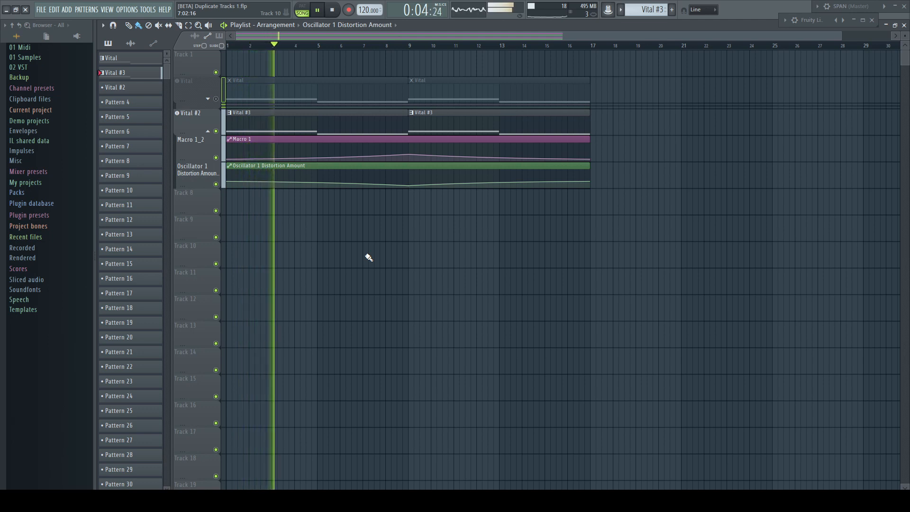
{"action": "key", "text": "F9"}
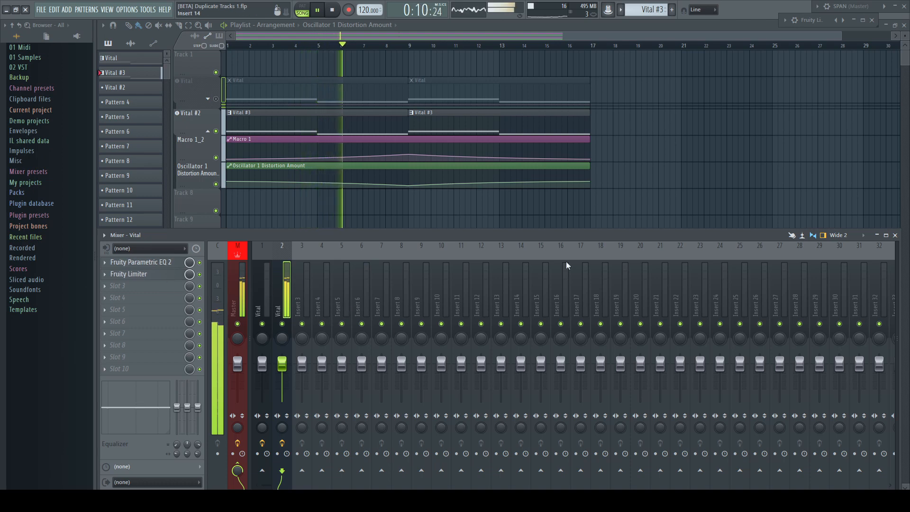
{"action": "left_click", "coordinate": [896, 235]}
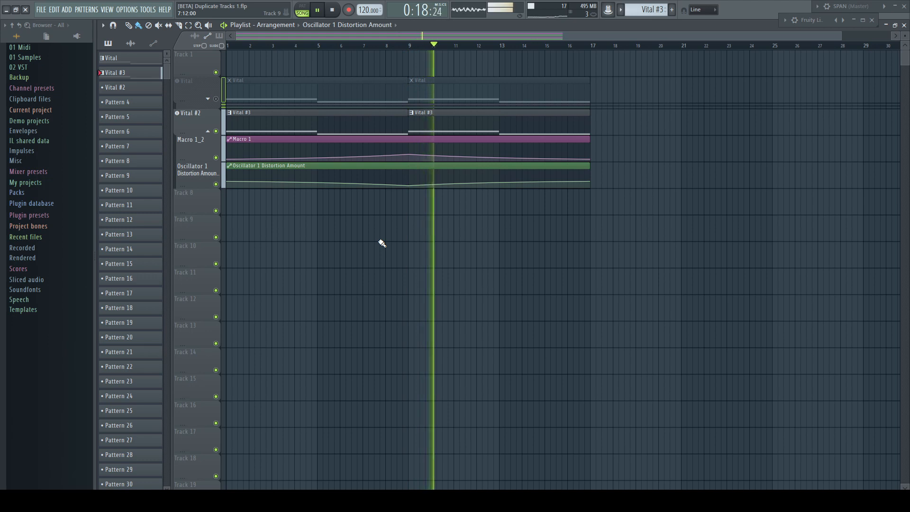
{"action": "key", "text": "space"}
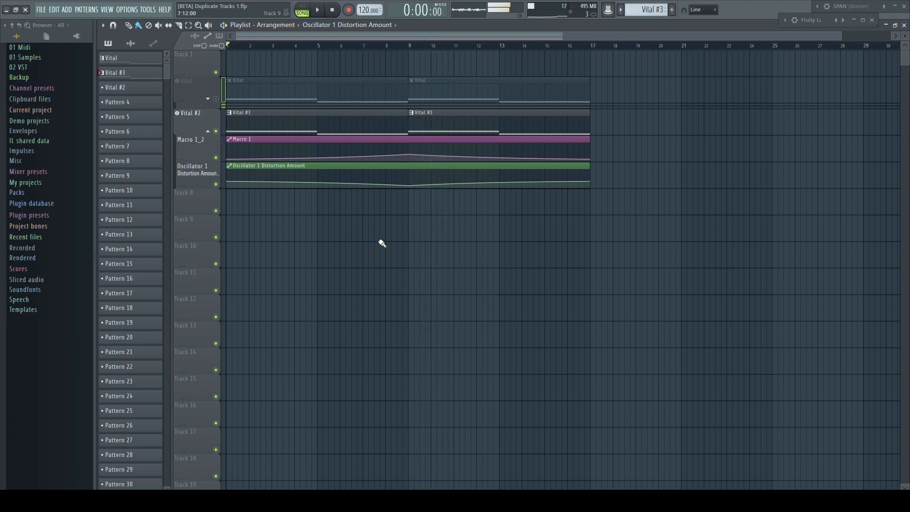
{"action": "left_click", "coordinate": [216, 99]}
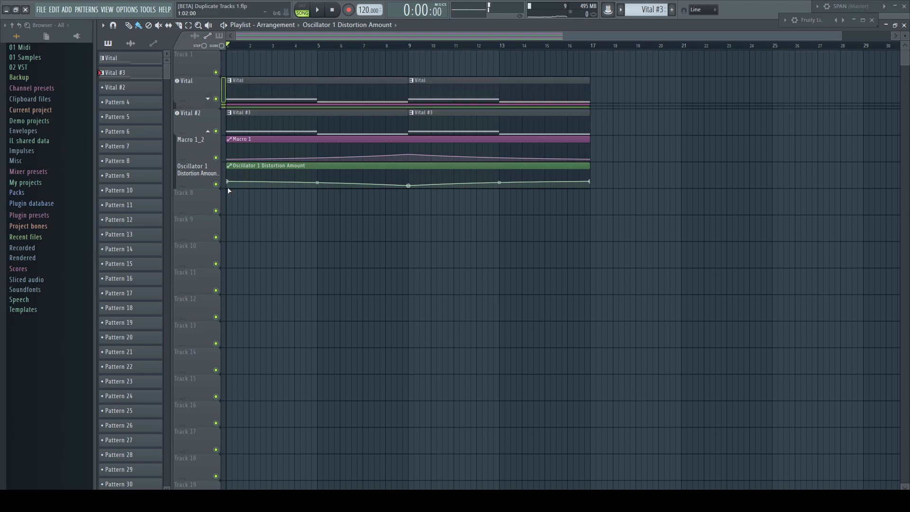
Step: Collapse the Vital #2 group, clone the Vital and Vital #2 playlist tracks together, and close the cloned plugin windows
{"action": "left_click", "coordinate": [208, 131]}
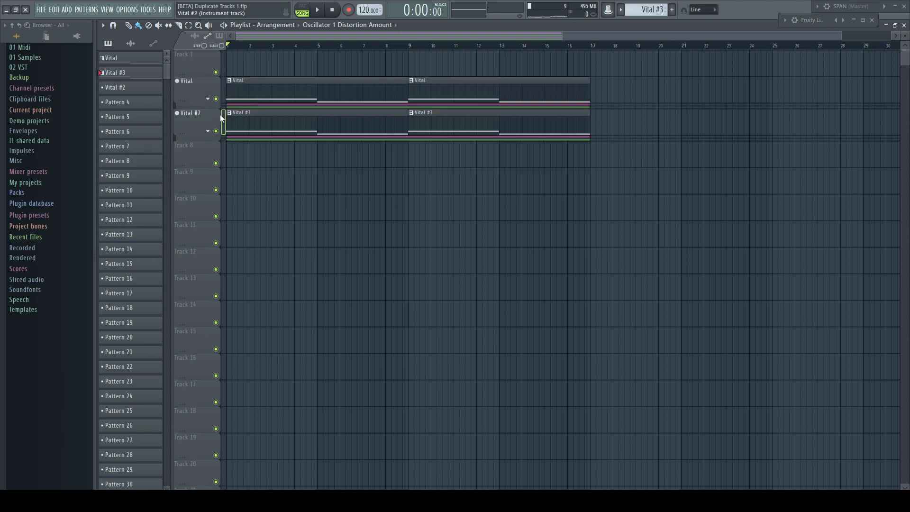
{"action": "left_click", "coordinate": [221, 95]}
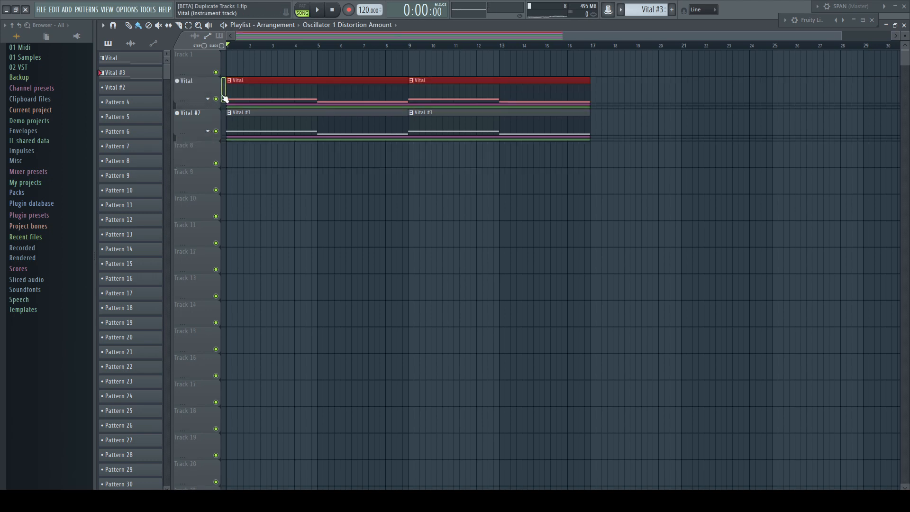
{"action": "left_click", "coordinate": [222, 124], "text": "shift"}
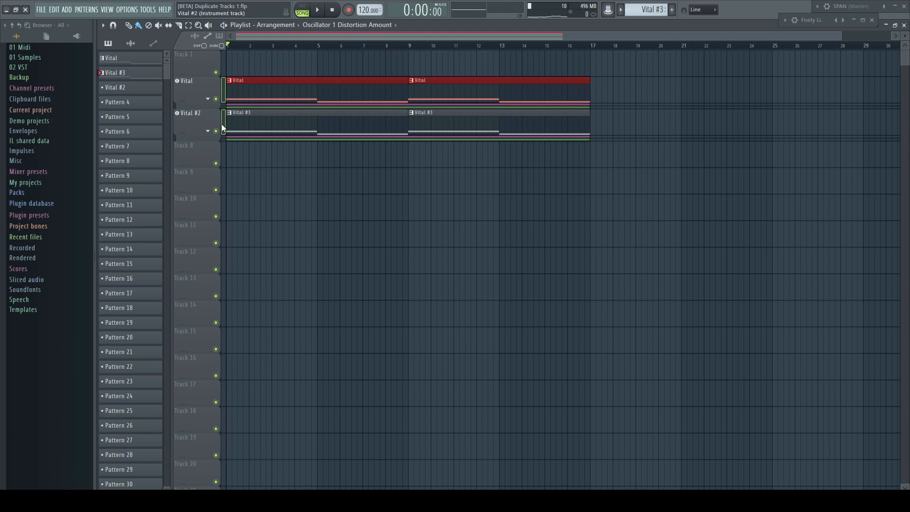
{"action": "right_click", "coordinate": [199, 78]}
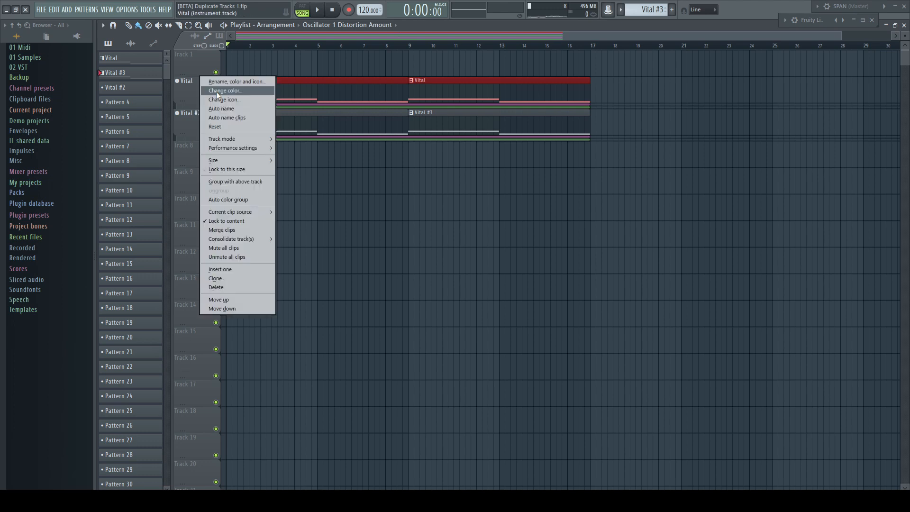
{"action": "left_click", "coordinate": [240, 278]}
{"action": "left_click", "coordinate": [482, 295]}
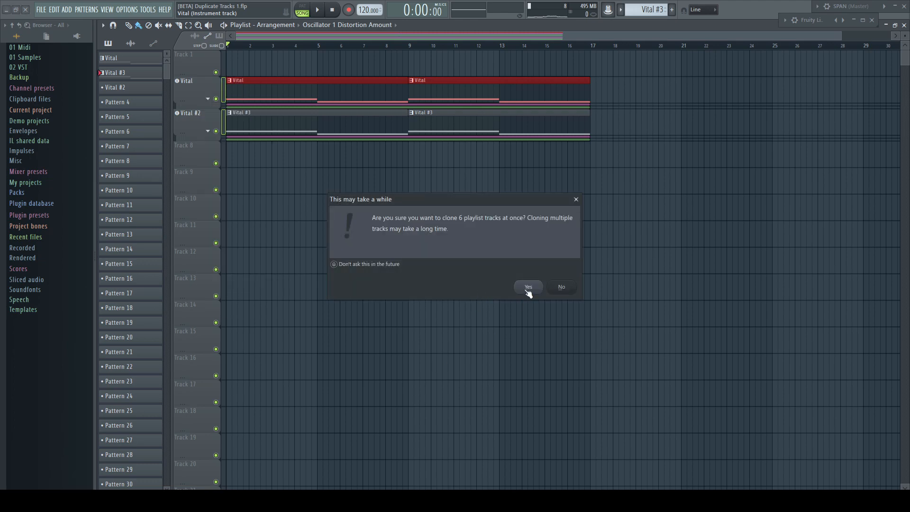
{"action": "left_click", "coordinate": [529, 287]}
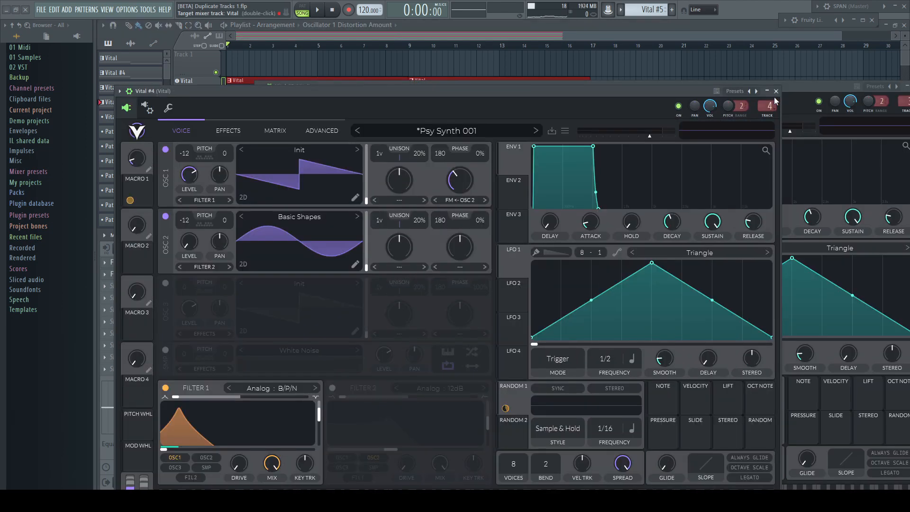
{"action": "left_click", "coordinate": [776, 93]}
{"action": "left_click_drag", "start_coordinate": [798, 89], "coordinate": [640, 86]}
{"action": "left_click", "coordinate": [759, 85]}
Step: Examine the effects on the Vital mixer inserts, close the mixer, and expand the Vital #2 and Vital playlist groups
{"action": "left_click", "coordinate": [307, 302]}
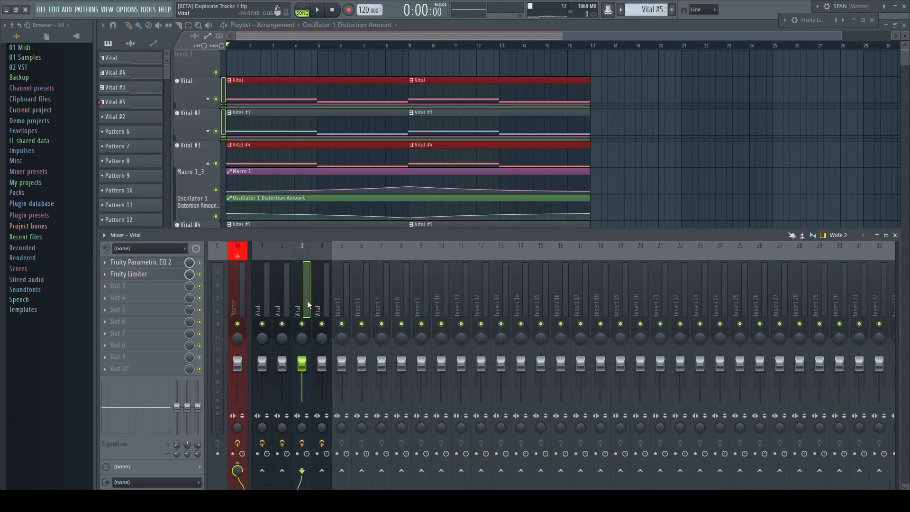
{"action": "left_click", "coordinate": [285, 302]}
{"action": "left_click", "coordinate": [269, 300]}
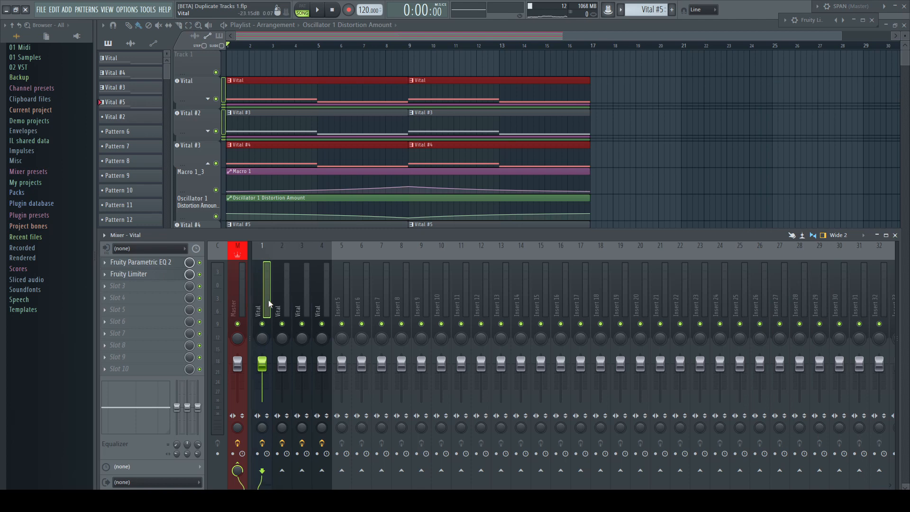
{"action": "left_click", "coordinate": [895, 236]}
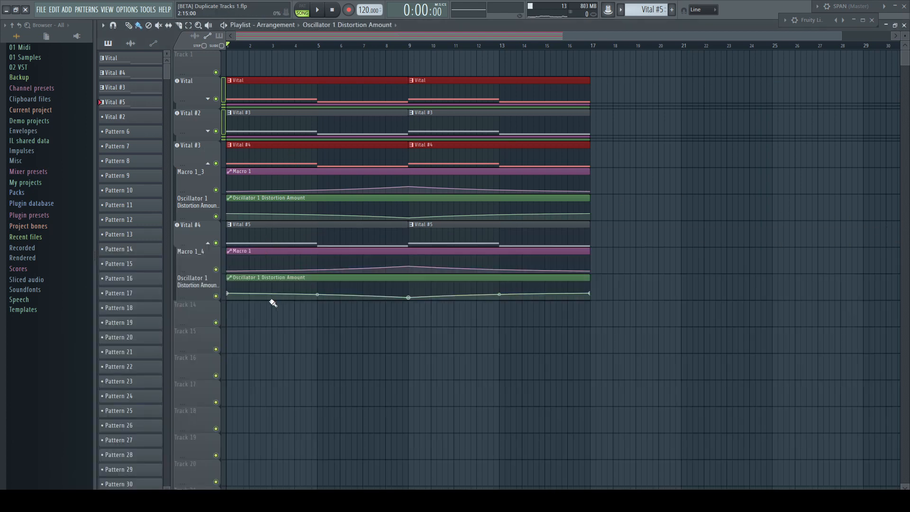
{"action": "left_click", "coordinate": [210, 131]}
{"action": "left_click", "coordinate": [208, 99]}
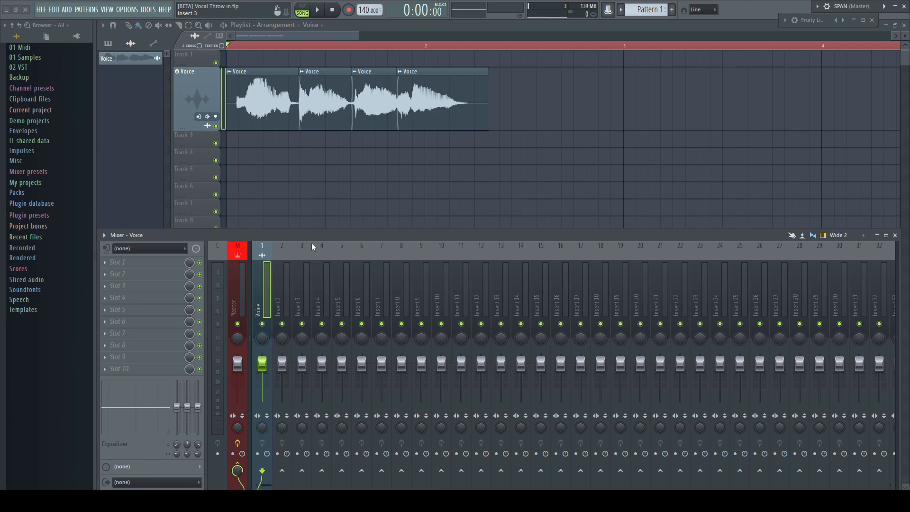
Step: Play back the Voice audio track and clone it with its audio clips
{"action": "key", "text": "space"}
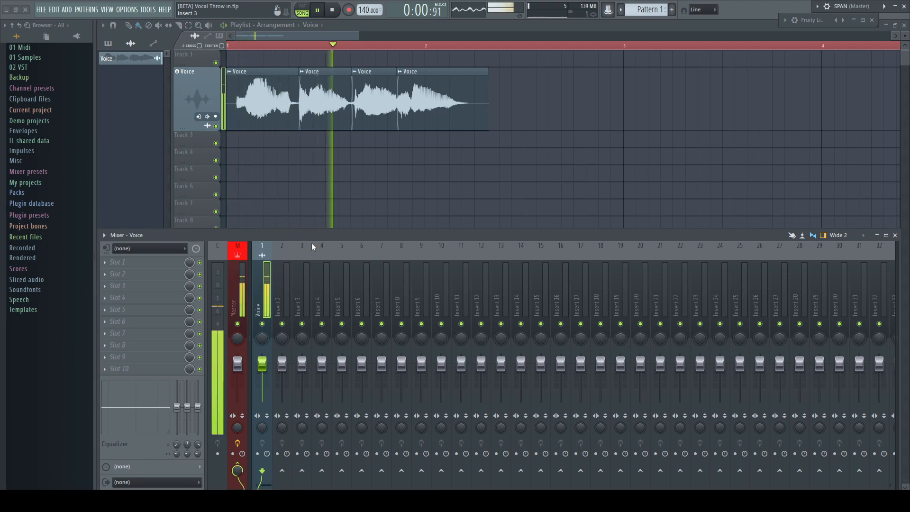
{"action": "key", "text": "space"}
{"action": "key", "text": "F9"}
{"action": "right_click", "coordinate": [196, 70]}
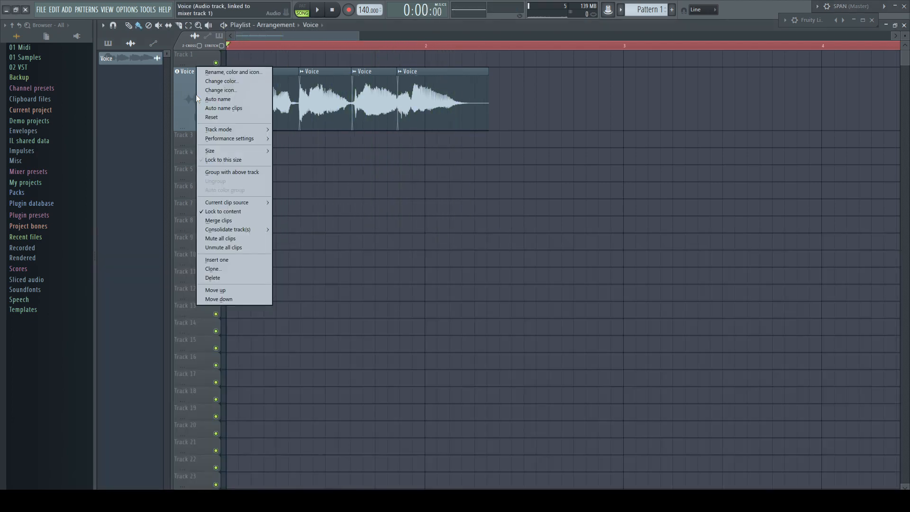
{"action": "left_click", "coordinate": [225, 269]}
{"action": "left_click", "coordinate": [467, 301]}
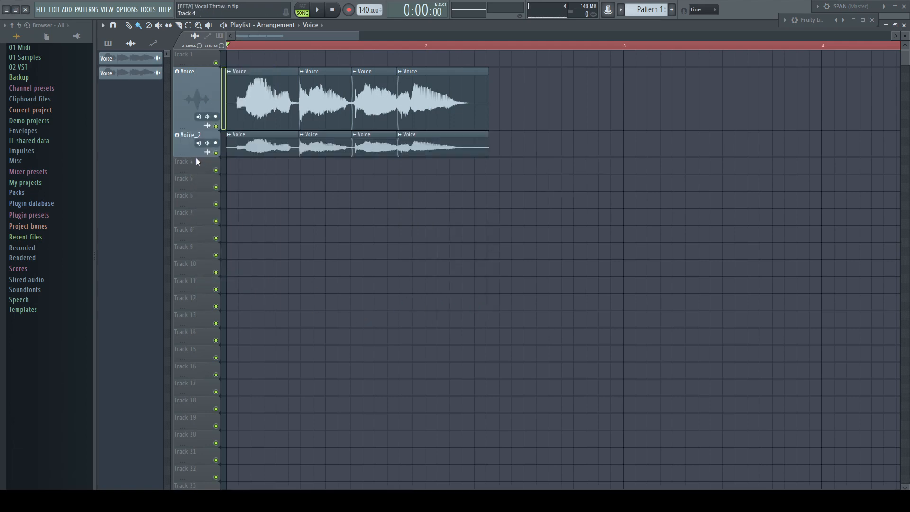
Step: Enlarge the Voice_2 track, delete its first three clips, and delete the fourth clip from the original Voice track
{"action": "left_click_drag", "start_coordinate": [198, 158], "coordinate": [202, 201]}
{"action": "right_click", "coordinate": [266, 190]}
{"action": "right_click", "coordinate": [324, 183]}
{"action": "right_click", "coordinate": [367, 179]}
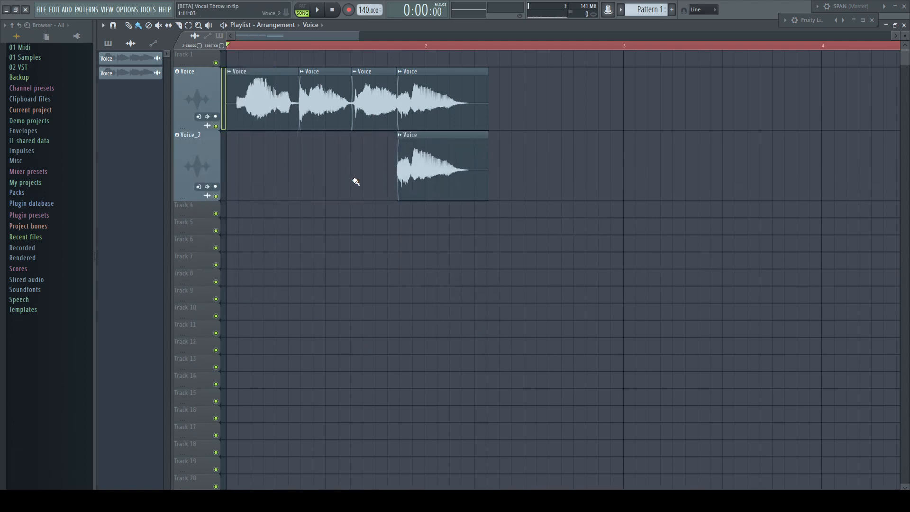
{"action": "right_click", "coordinate": [428, 98]}
Step: Add Fruity Delay 3 with the Voice preset to slot 2 of the cloned Voice mixer insert and play back the result
{"action": "key", "text": "F9"}
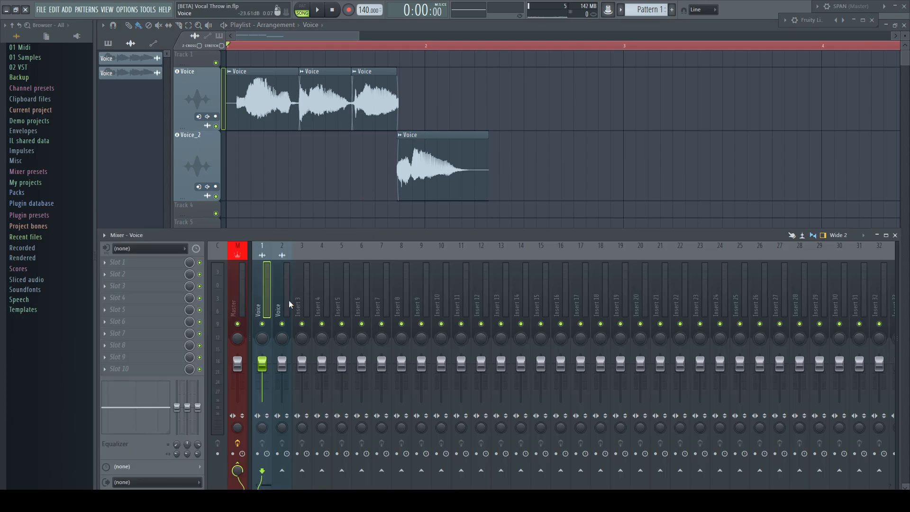
{"action": "left_click", "coordinate": [104, 275]}
{"action": "left_click", "coordinate": [262, 52]}
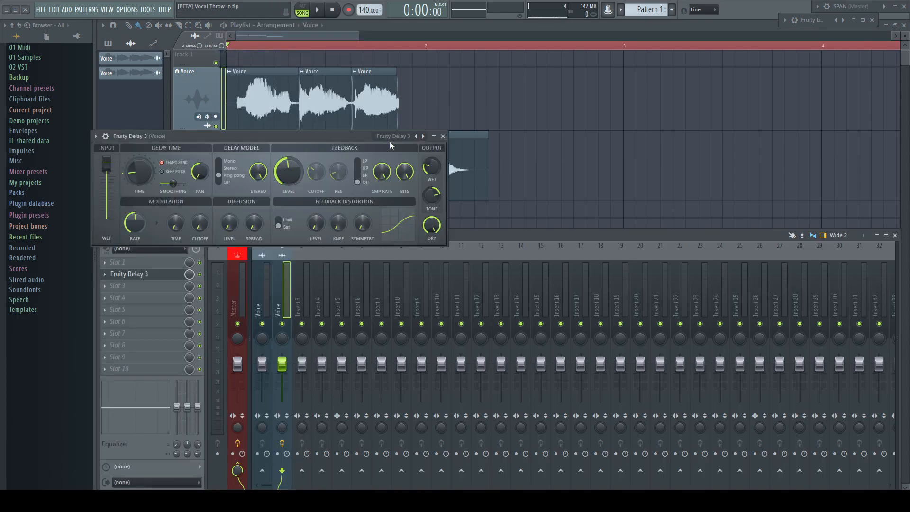
{"action": "left_click", "coordinate": [399, 137]}
{"action": "left_click", "coordinate": [405, 234]}
{"action": "key", "text": "space"}
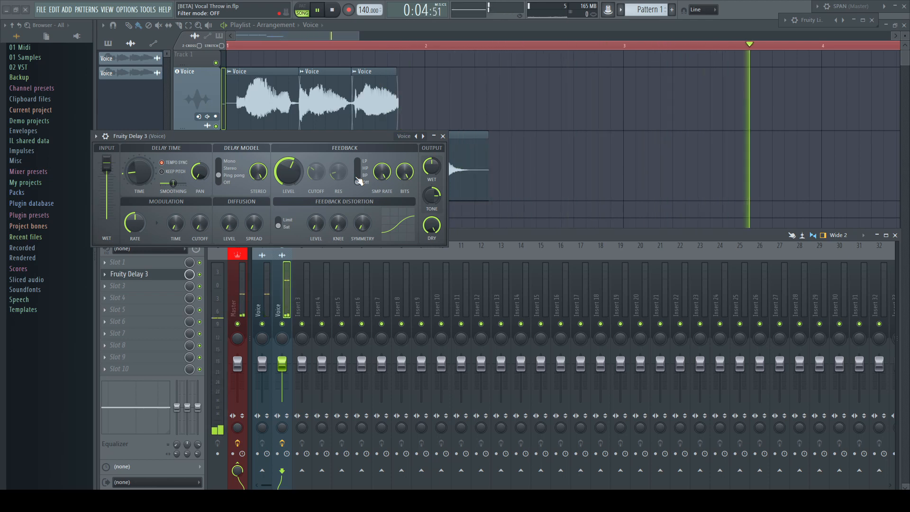
{"action": "key", "text": "space"}
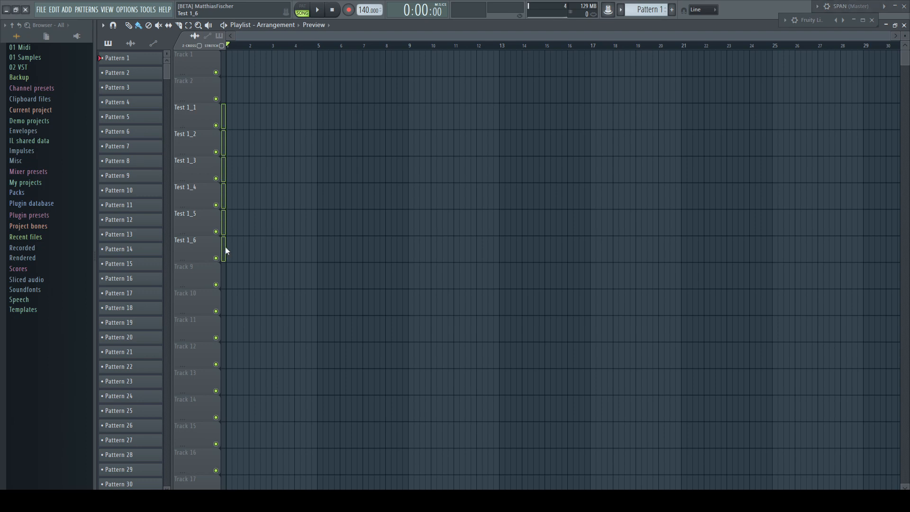
Step: Color the selected tracks Test 1_1 to Test 1_6 with a gradient from dark violet to teal
{"action": "right_click", "coordinate": [198, 125]}
{"action": "left_click", "coordinate": [239, 124]}
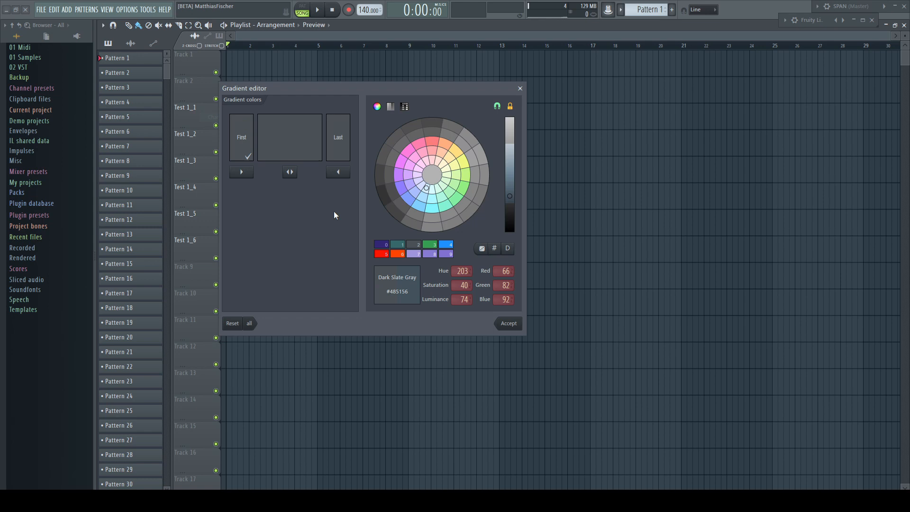
{"action": "left_click", "coordinate": [401, 200]}
{"action": "left_click", "coordinate": [338, 142]}
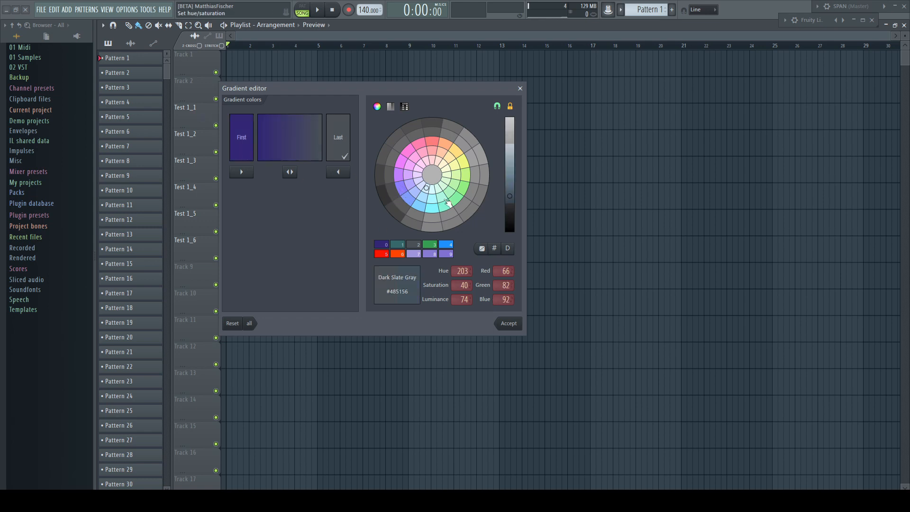
{"action": "left_click", "coordinate": [433, 209]}
{"action": "left_click", "coordinate": [509, 323]}
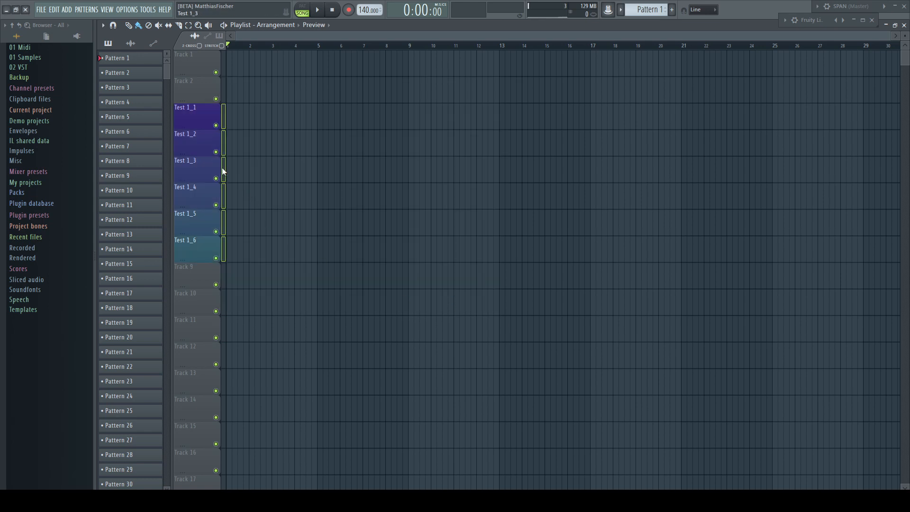
Step: Delete the selected tracks Test 1_1 to Test 1_6 together and undo the deletion
{"action": "right_click", "coordinate": [198, 122]}
{"action": "left_click", "coordinate": [227, 314]}
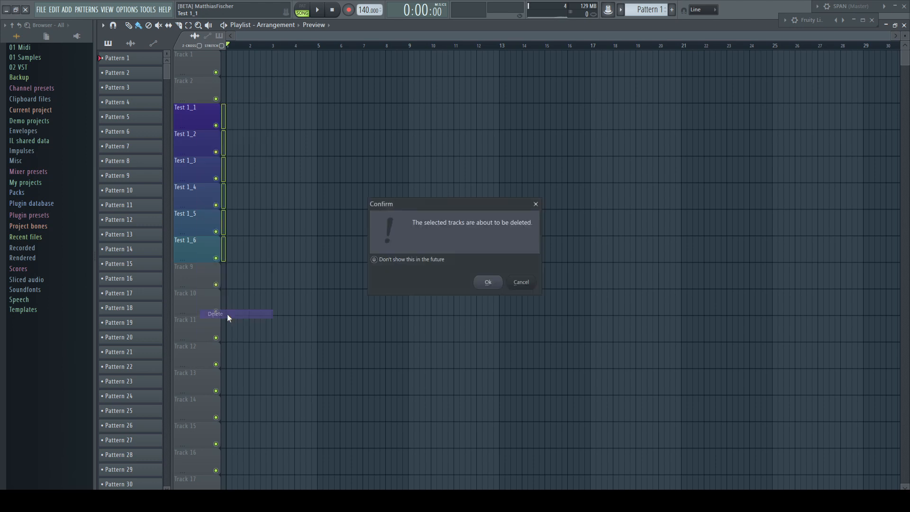
{"action": "left_click", "coordinate": [489, 283]}
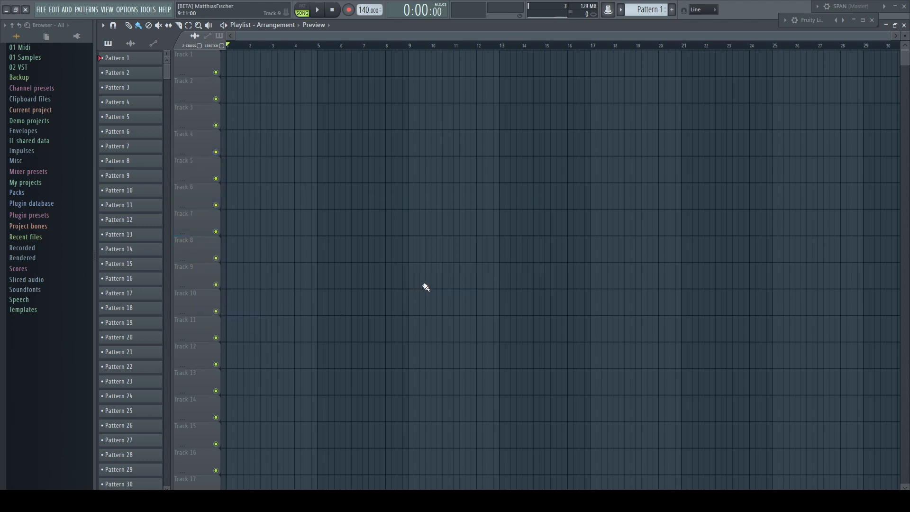
{"action": "key", "text": "ctrl+z"}
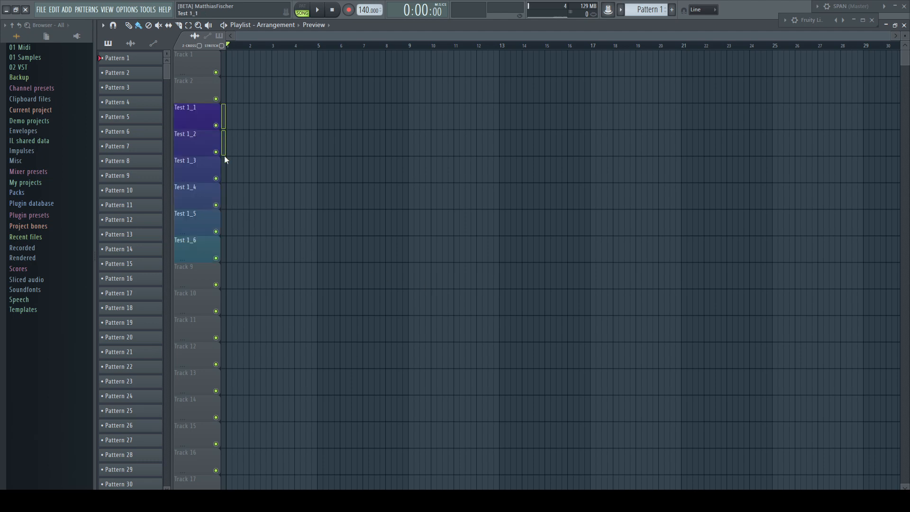
Step: Try to group the selected Test playlist tracks
{"action": "right_click", "coordinate": [197, 120]}
{"action": "key", "text": "g"}
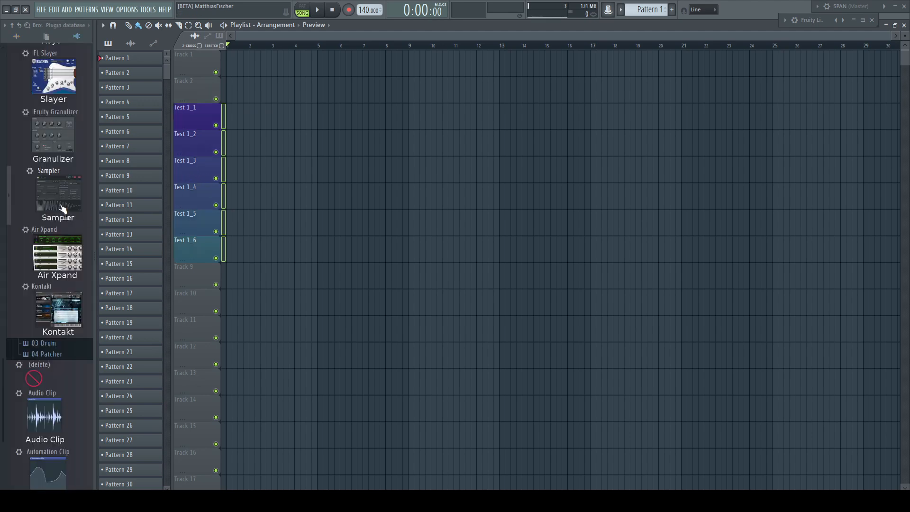
Step: Load a Sampler and Fruity Parametric EQ 2 onto all six selected playlist tracks and close the plugin windows
{"action": "left_click_drag", "start_coordinate": [63, 208], "coordinate": [193, 124]}
{"action": "left_click", "coordinate": [501, 277]}
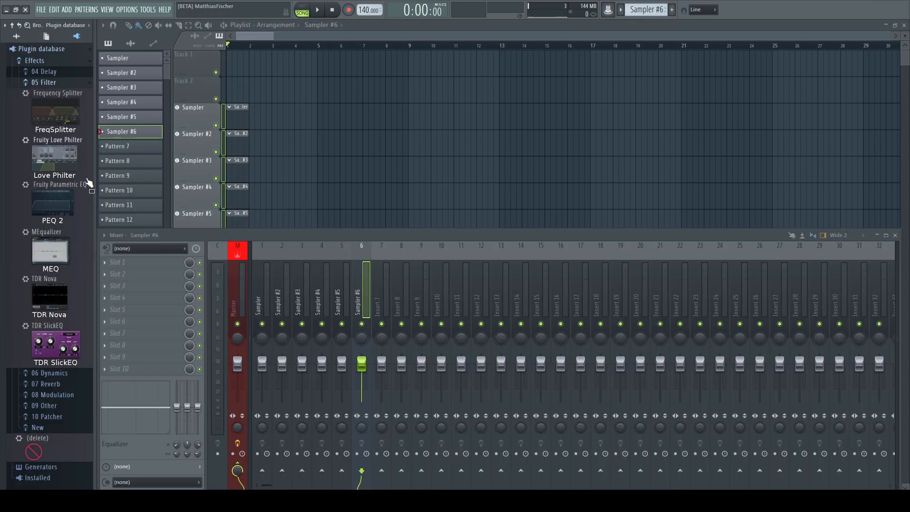
{"action": "left_click_drag", "start_coordinate": [57, 203], "coordinate": [196, 120]}
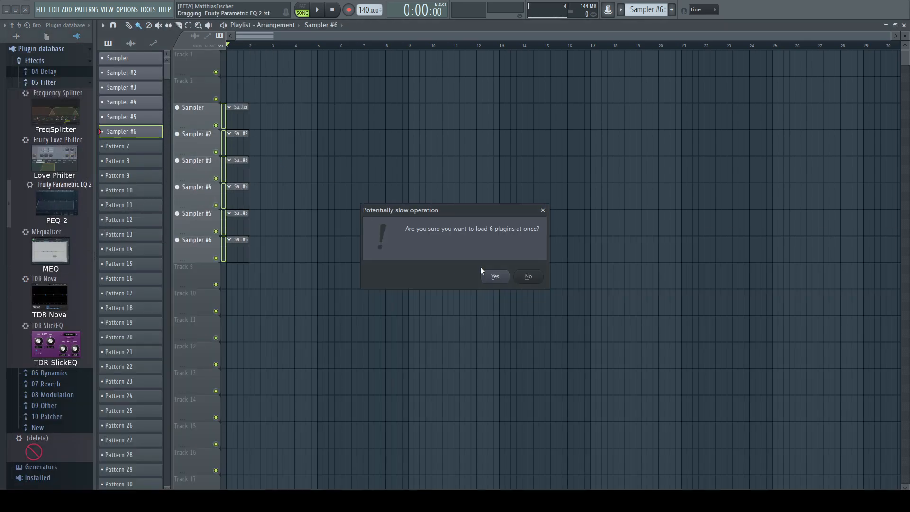
{"action": "left_click", "coordinate": [494, 275]}
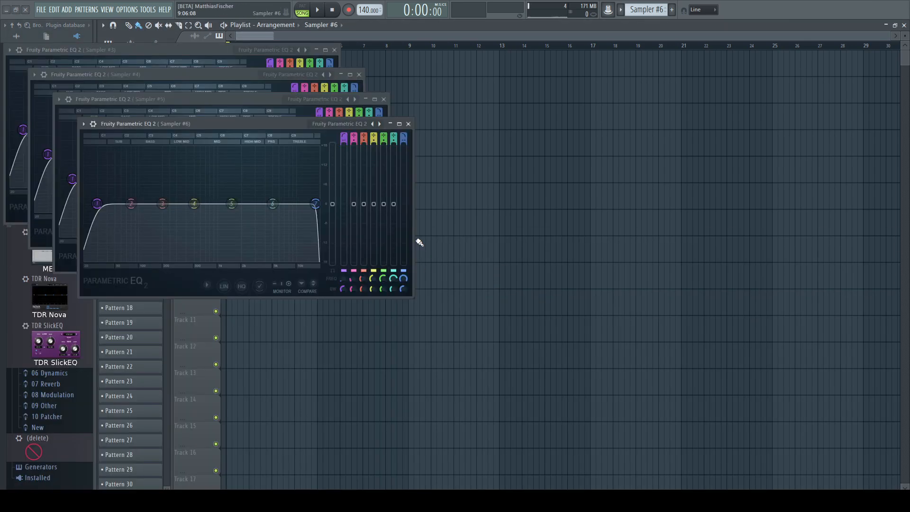
{"action": "key", "text": "F12"}
Step: Clone the Sampler #6 playlist track together with its mixer effects
{"action": "right_click", "coordinate": [198, 246]}
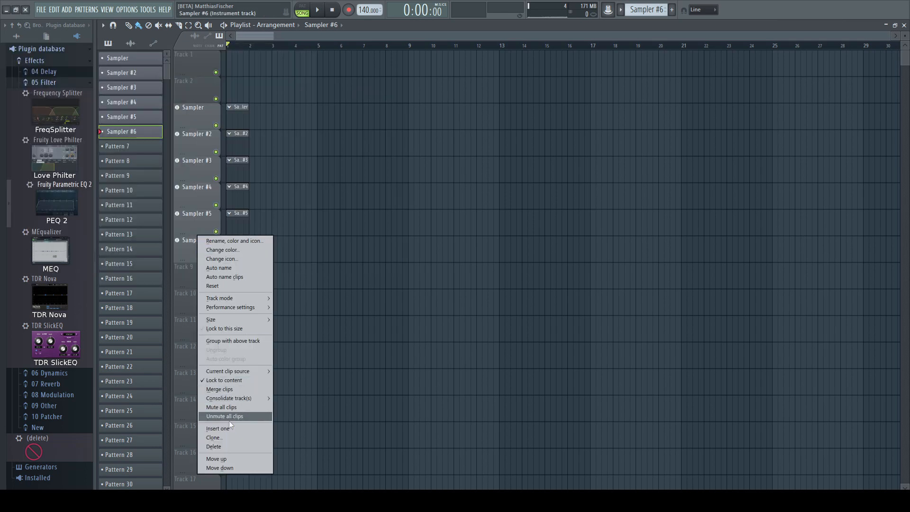
{"action": "left_click", "coordinate": [227, 437]}
{"action": "left_click", "coordinate": [478, 296]}
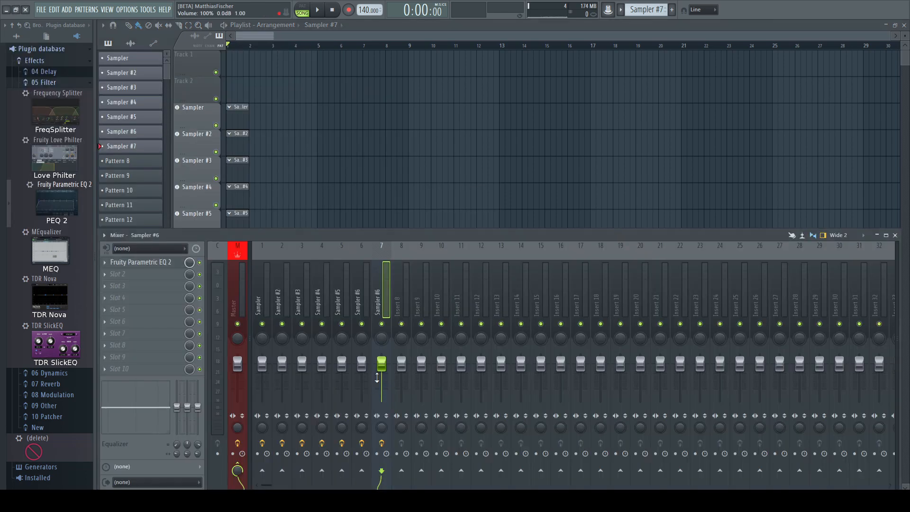
Step: Clone all seven Sampler playlist tracks at once together with their mixer effects and close the mixer
{"action": "left_click", "coordinate": [900, 236]}
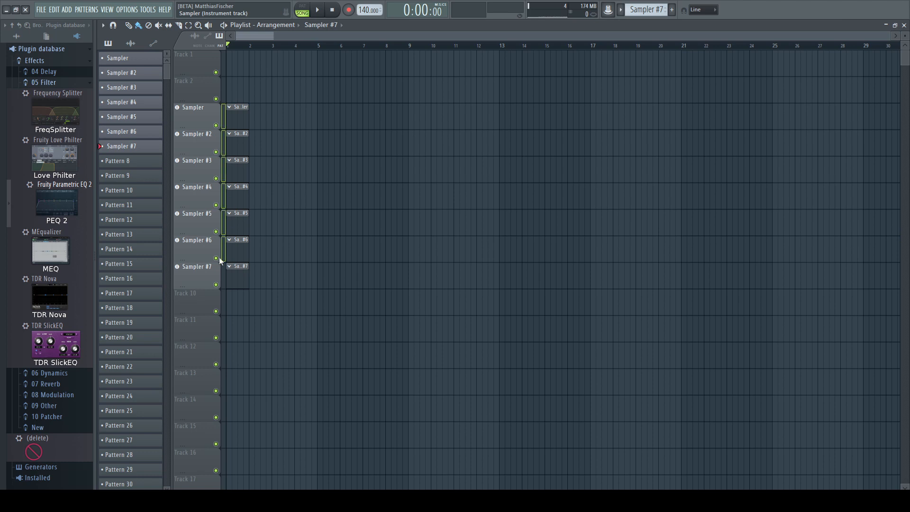
{"action": "right_click", "coordinate": [192, 276]}
{"action": "left_click", "coordinate": [222, 448]}
{"action": "left_click", "coordinate": [465, 307]}
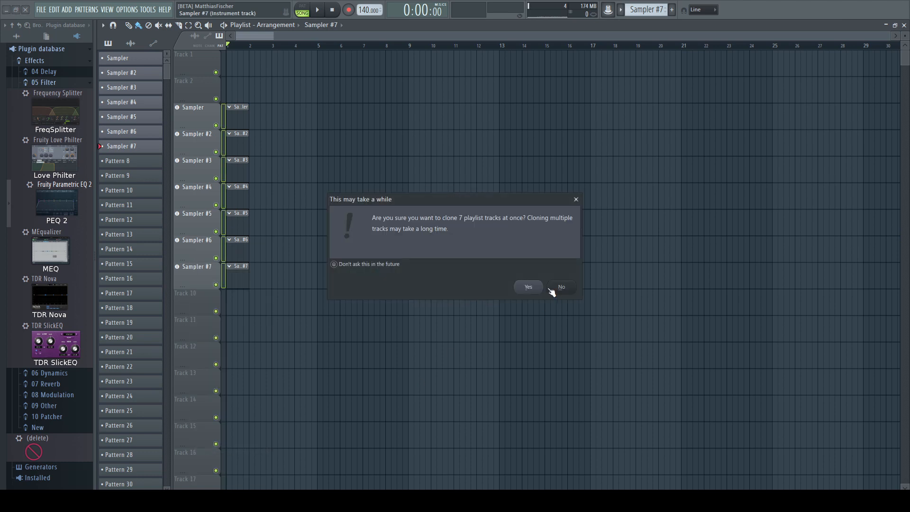
{"action": "left_click", "coordinate": [550, 288]}
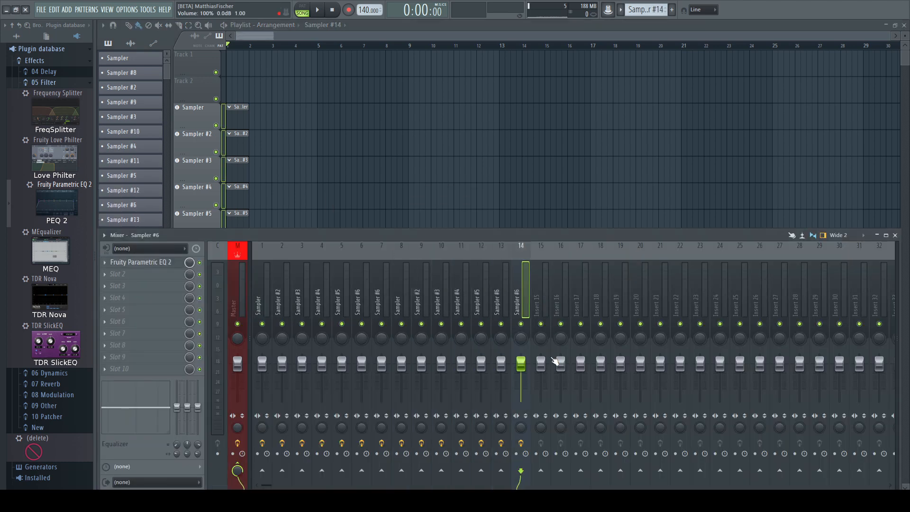
{"action": "left_click", "coordinate": [895, 235]}
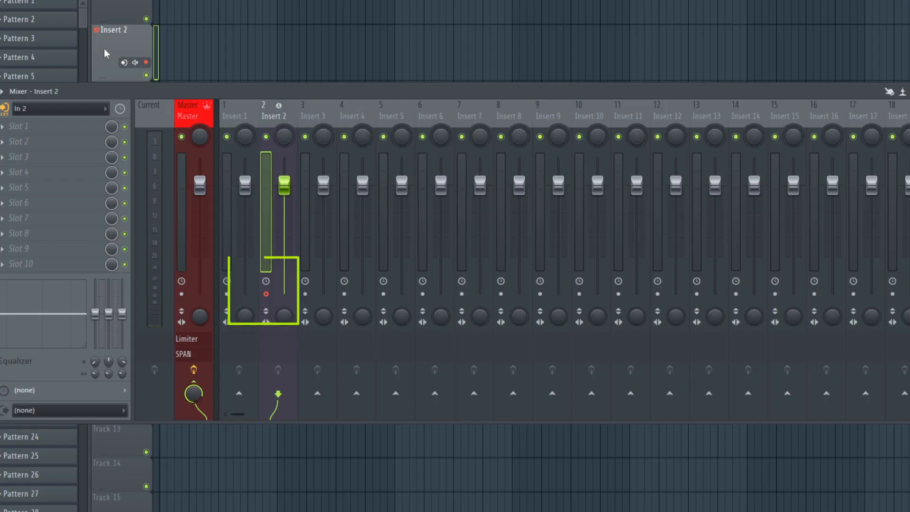
Step: Change the Insert 2 audio track to an instrument track with a Sampler and move the plugin window clear of the first mixer inserts
{"action": "right_click", "coordinate": [120, 61]}
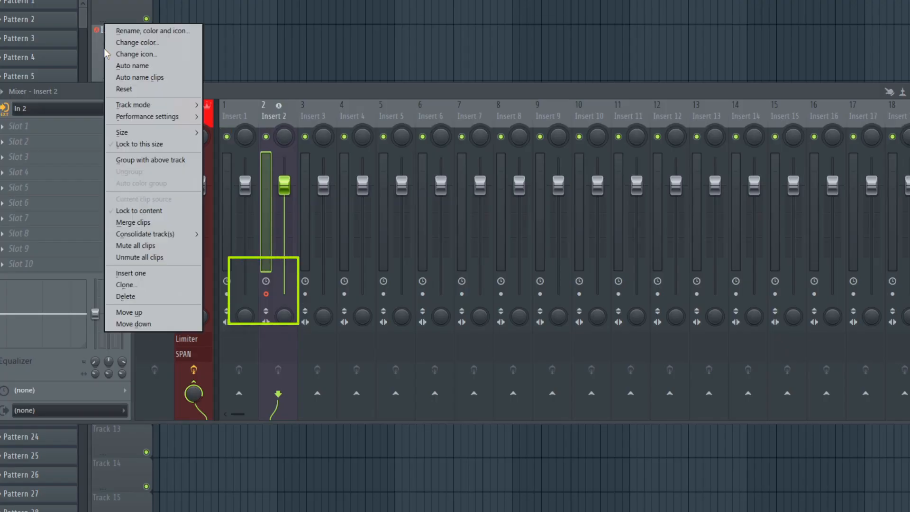
{"action": "mouse_move", "coordinate": [190, 105]}
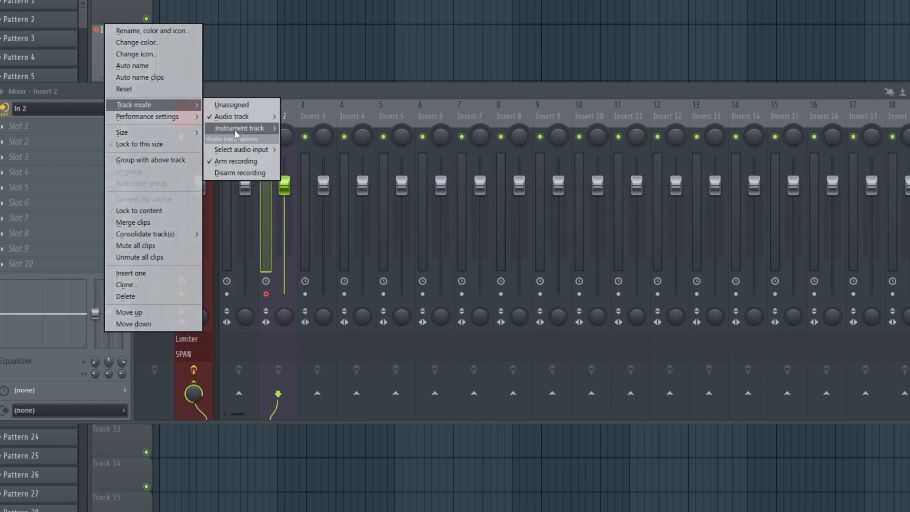
{"action": "mouse_move", "coordinate": [259, 133]}
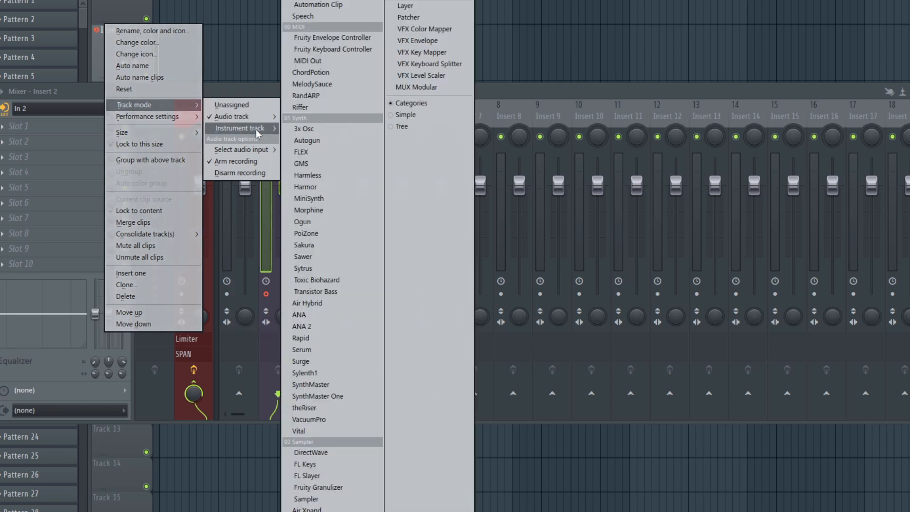
{"action": "left_click", "coordinate": [359, 500]}
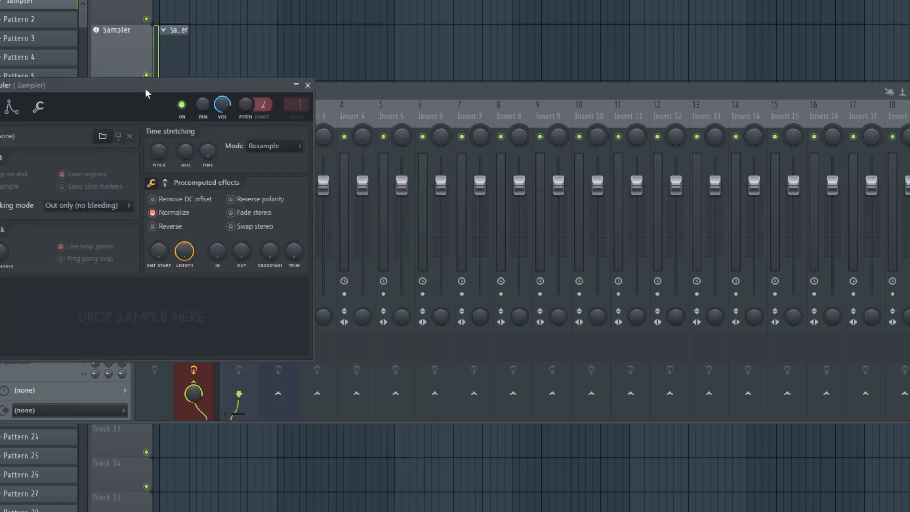
{"action": "left_click_drag", "start_coordinate": [147, 93], "coordinate": [509, 56]}
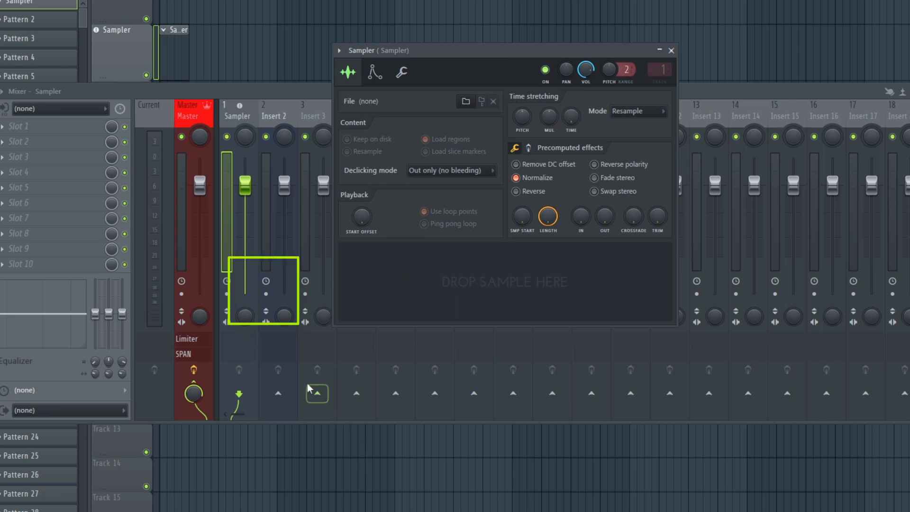